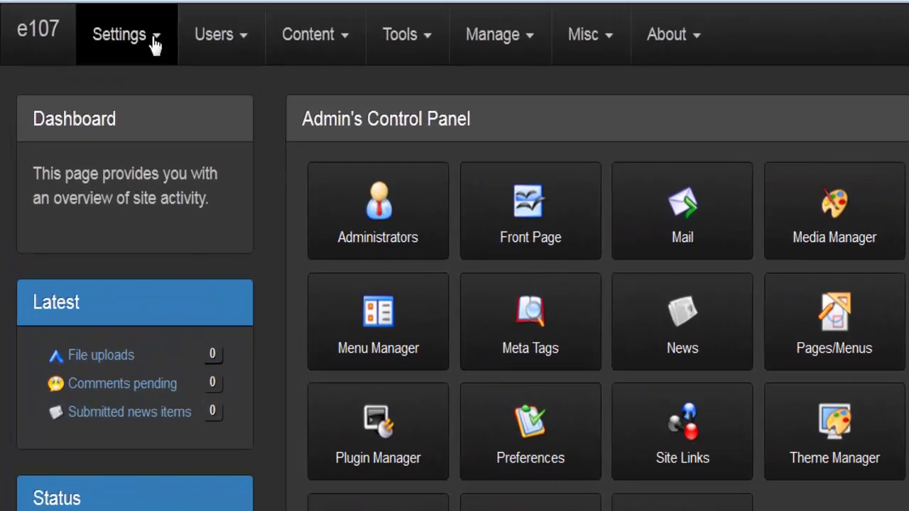
Step: Open the Settings dropdown in the admin dashboard's top navigation bar
click(86, 23)
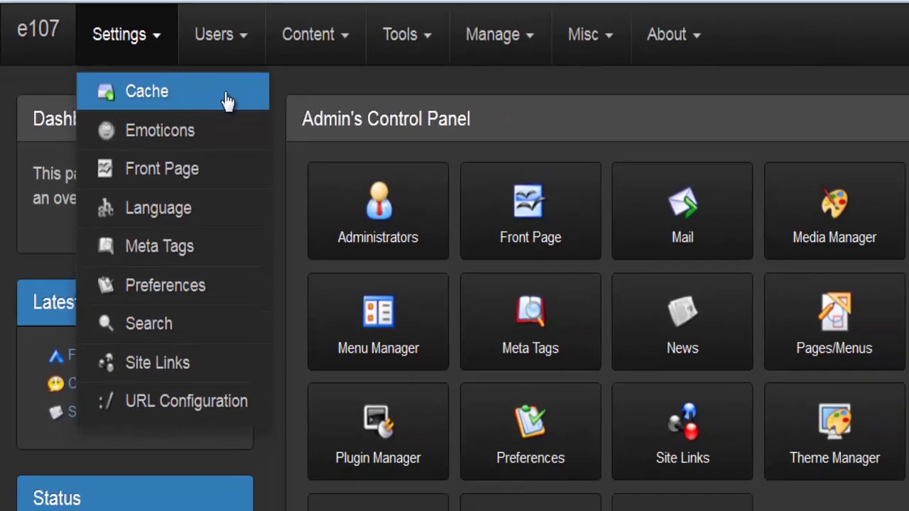
Step: In Cache Management, choose 'Empty System Cache' and delete the system cache
click(277, 122)
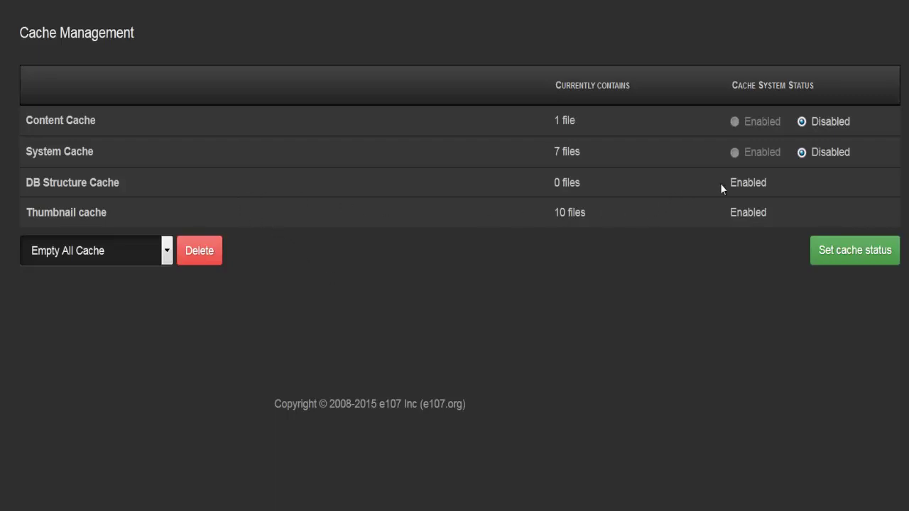
mouse_move(78, 189)
click(163, 262)
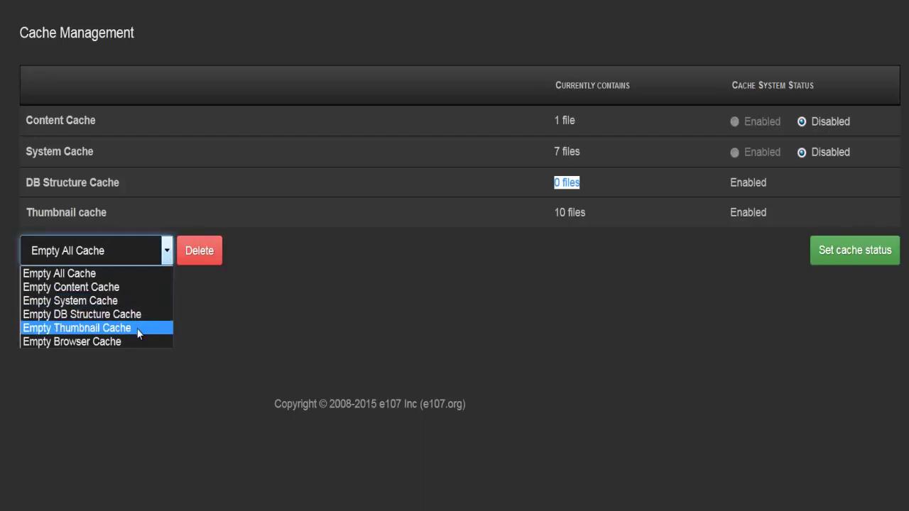
click(101, 301)
click(210, 268)
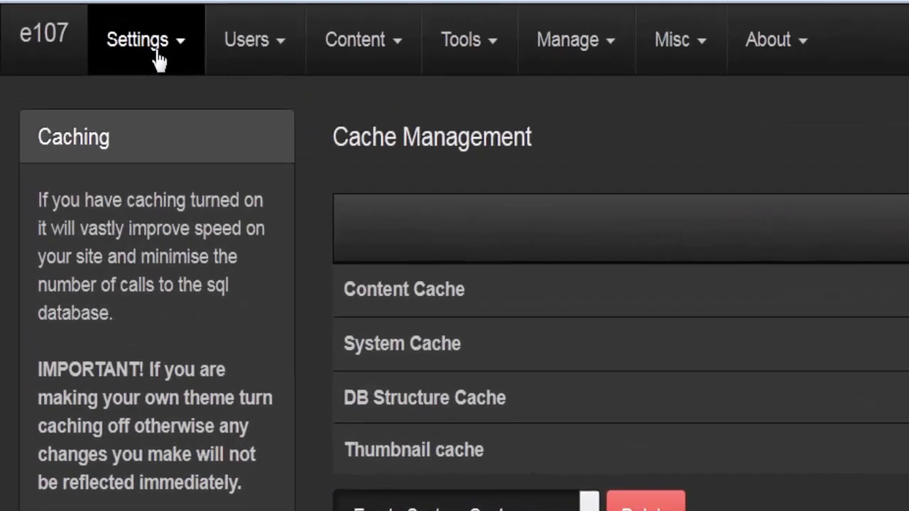
Step: In Emoticons settings, close the missing-files notice, save emoticons as active, and view installed packs
click(66, 26)
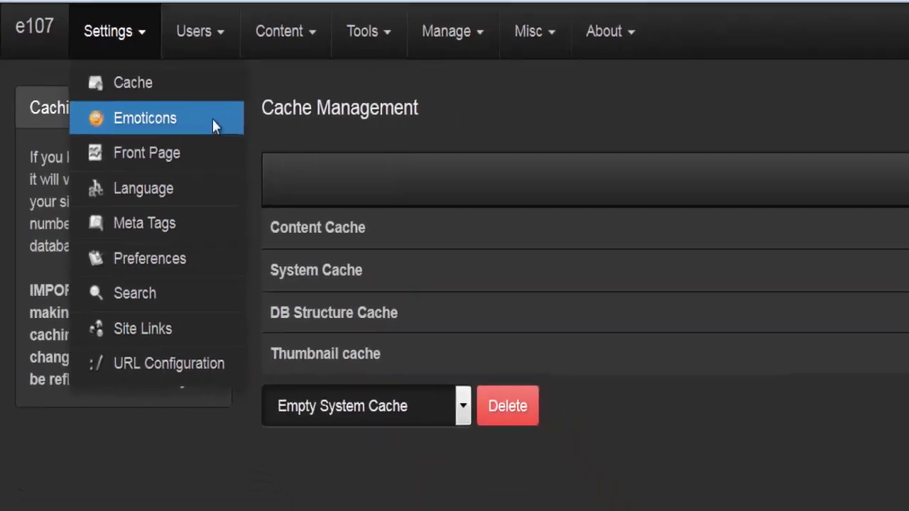
click(212, 118)
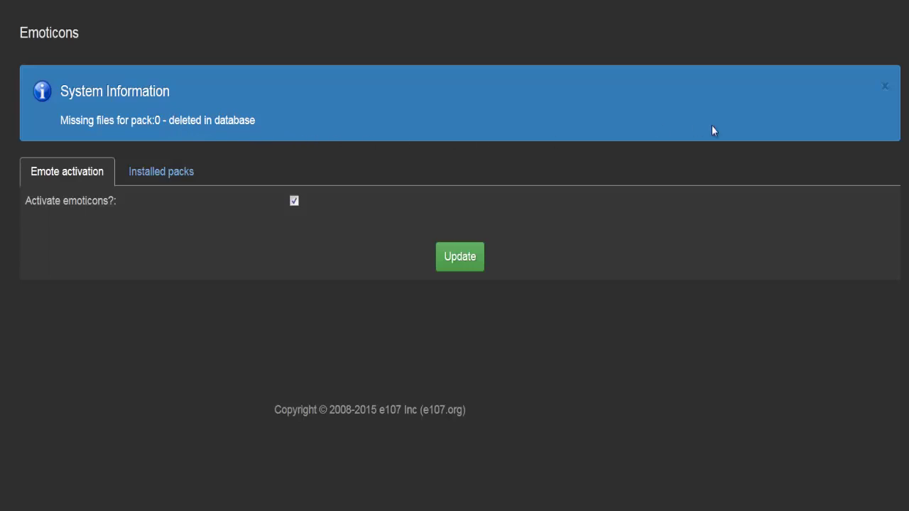
click(884, 89)
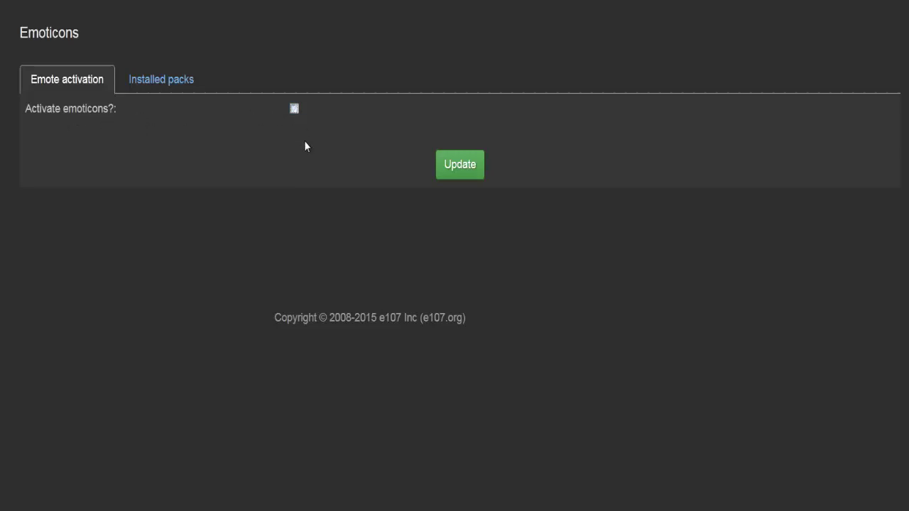
click(453, 167)
click(184, 85)
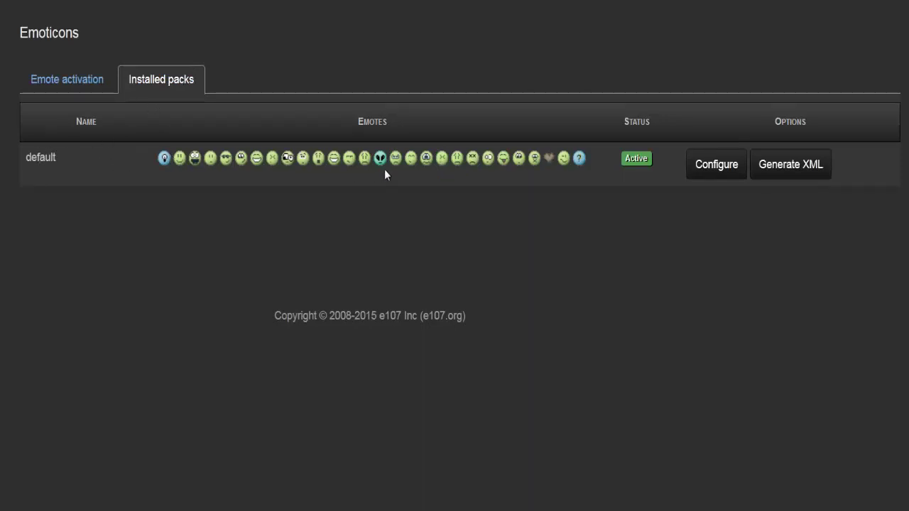
Step: Open the default emote pack's configuration and inspect the :) code for smile.png
double_click(639, 125)
click(667, 211)
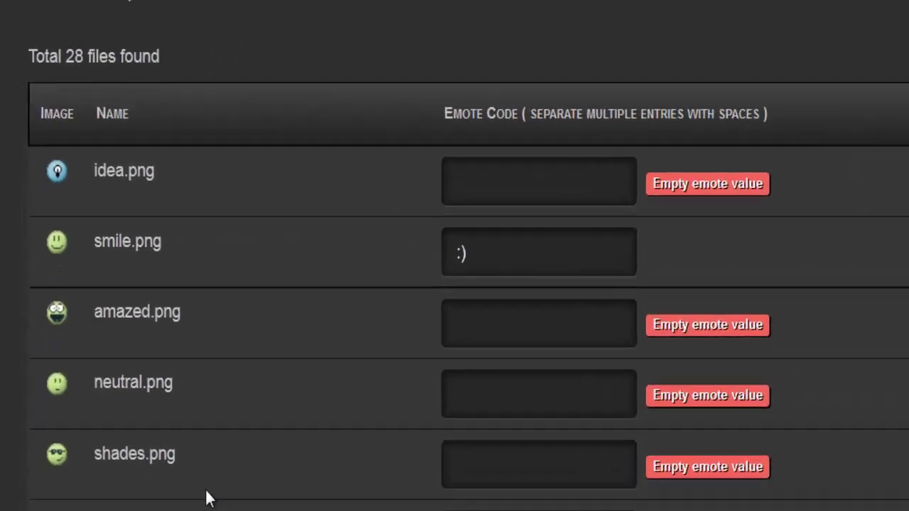
scroll(131, 355, down, 5)
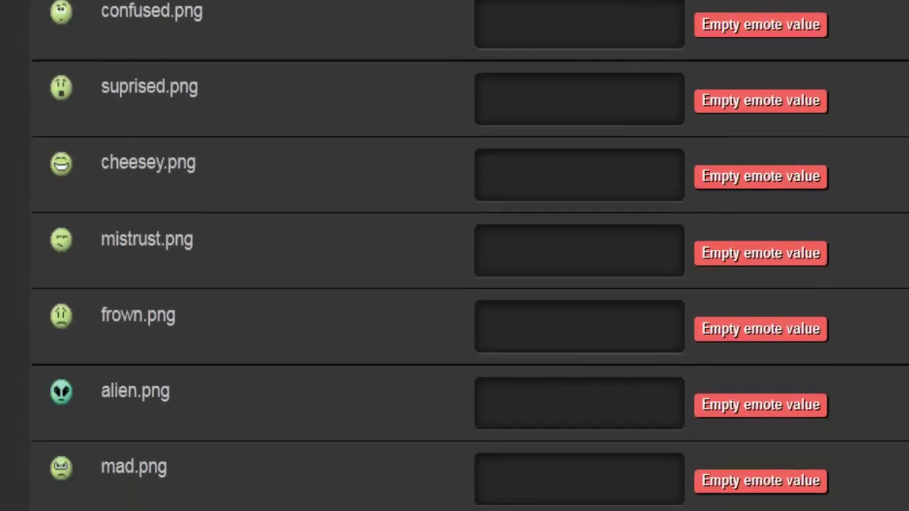
scroll(264, 445, down, 5)
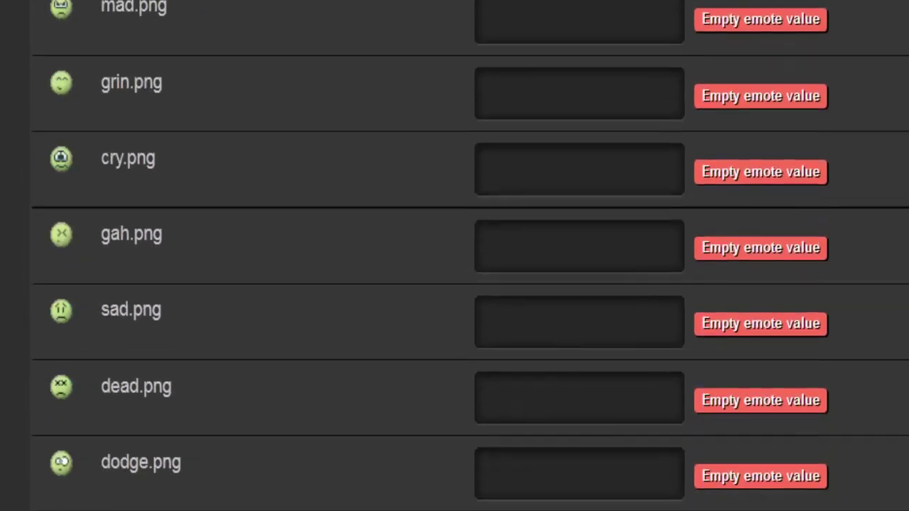
scroll(264, 445, up, 15)
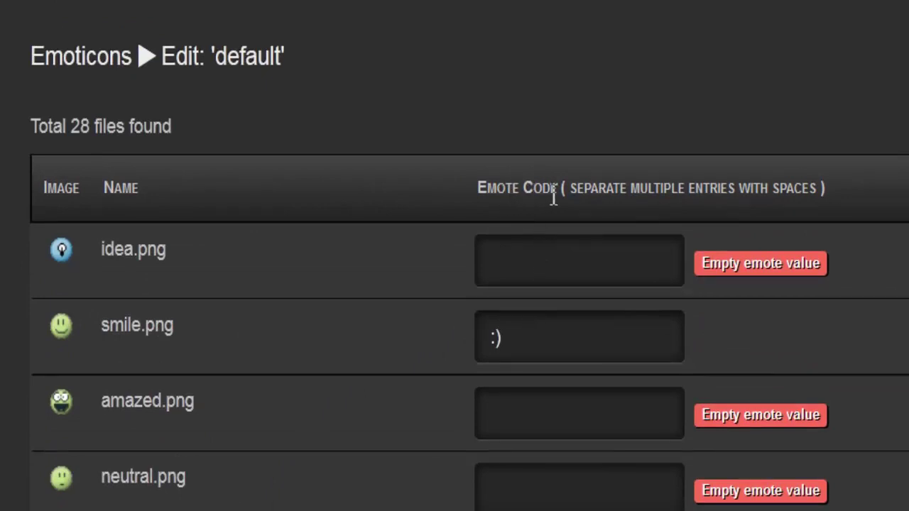
click(517, 346)
double_click(490, 338)
click(516, 339)
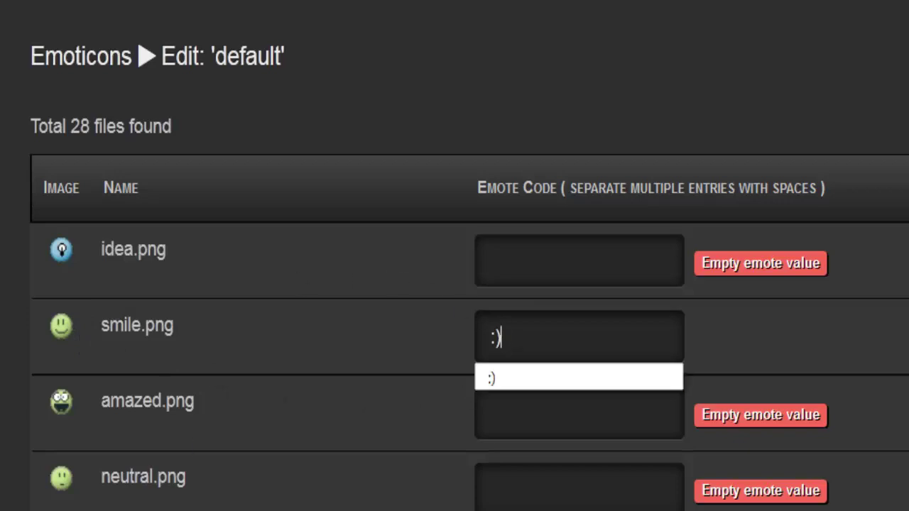
Step: Enter (?) as the emote code for question.png and review the other codes
scroll(167, 440, down, 8)
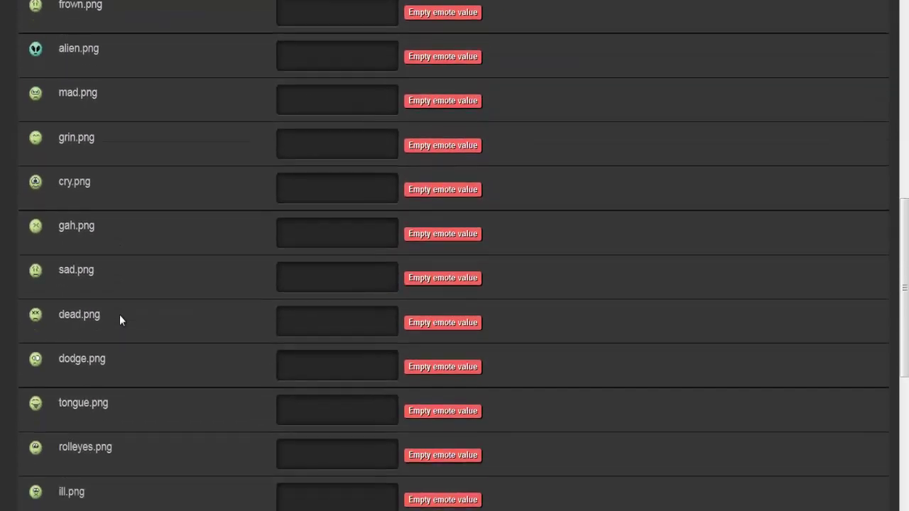
scroll(120, 314, down, 4)
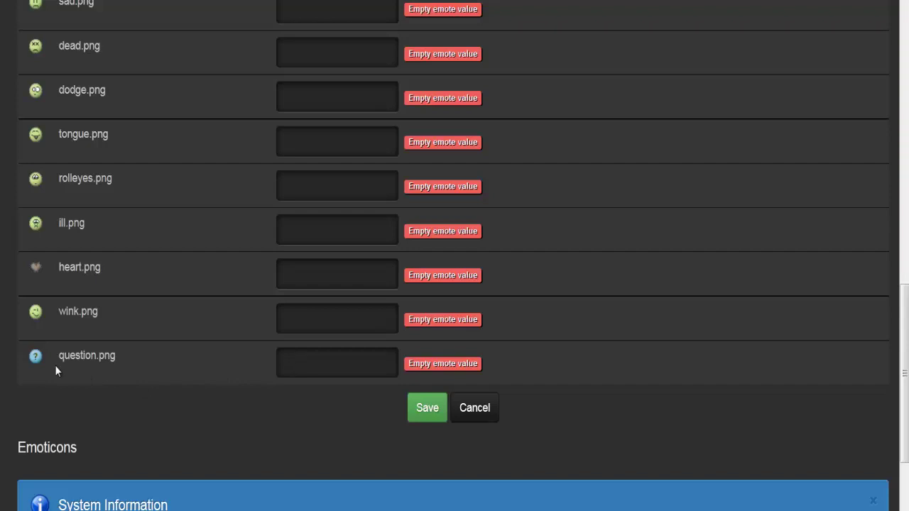
text((?))
scroll(313, 375, up, 7)
scroll(312, 375, up, 1)
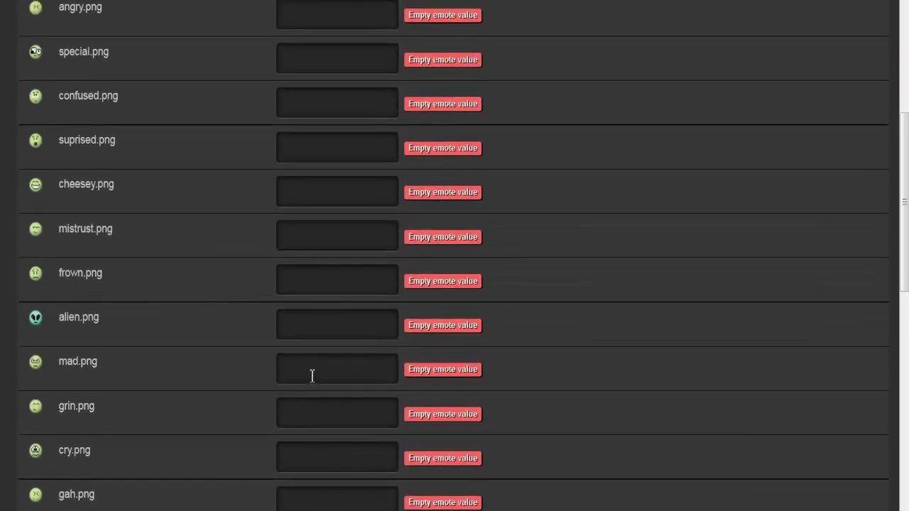
scroll(311, 375, down, 1)
click(287, 328)
scroll(230, 370, up, 2)
scroll(347, 168, up, 5)
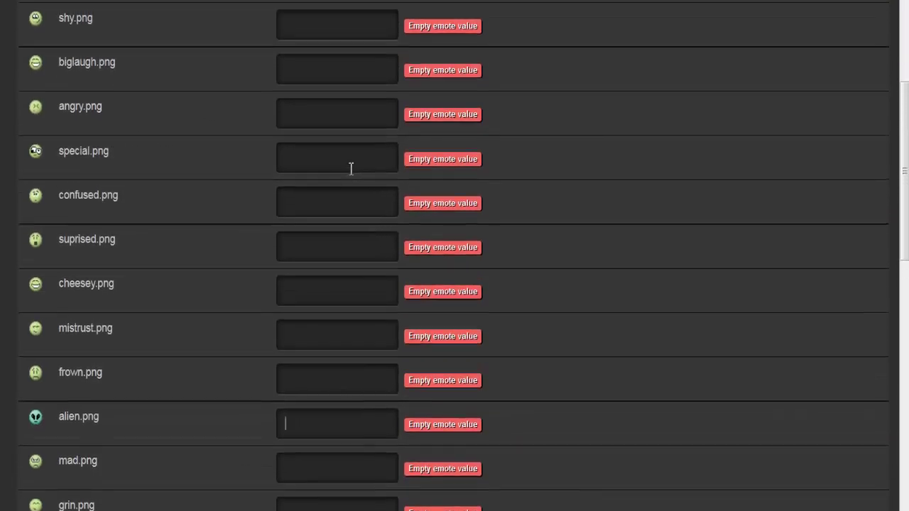
scroll(329, 206, down, 15)
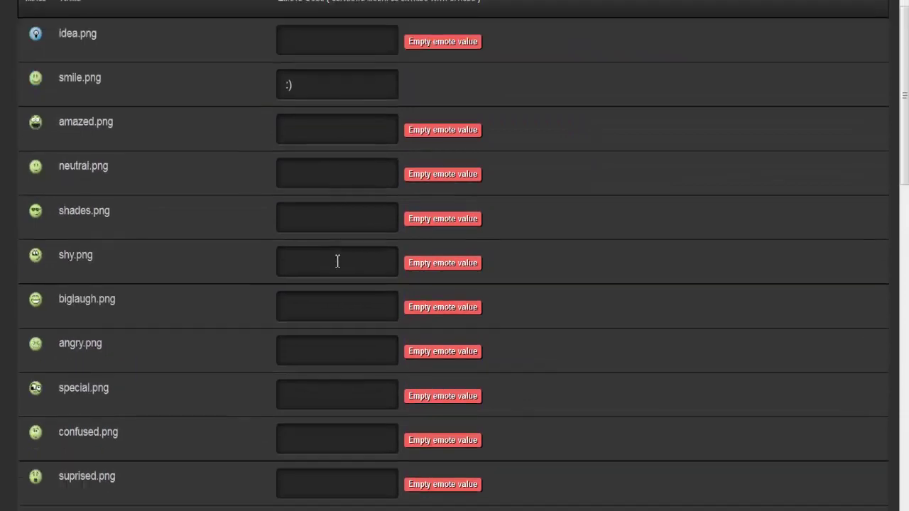
scroll(379, 224, up, 2)
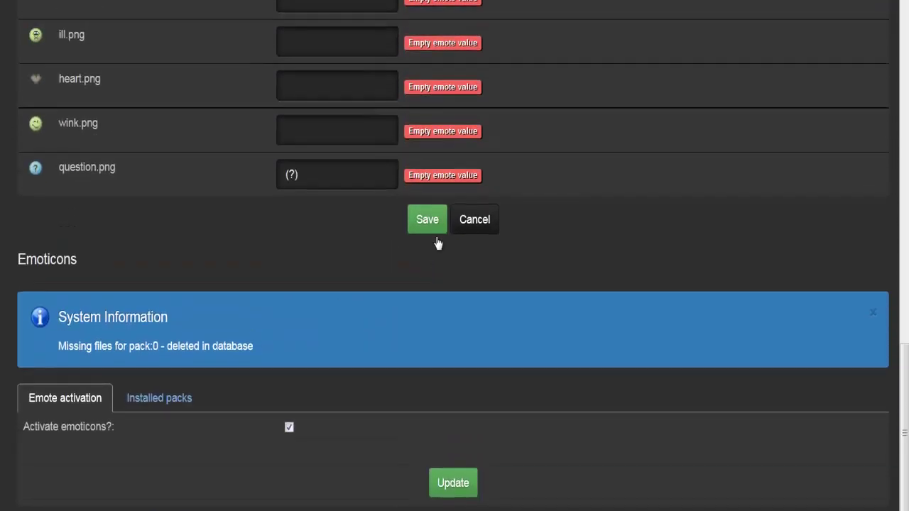
scroll(193, 253, up, 10)
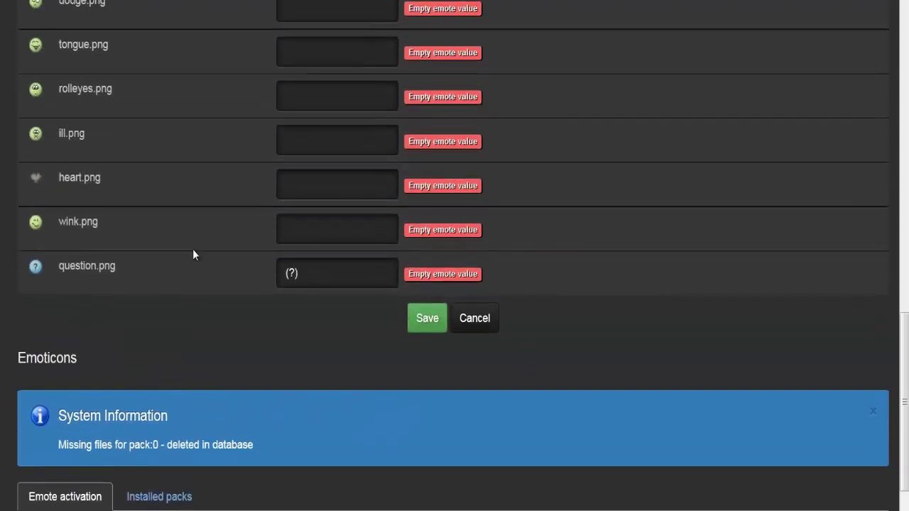
scroll(193, 249, up, 3)
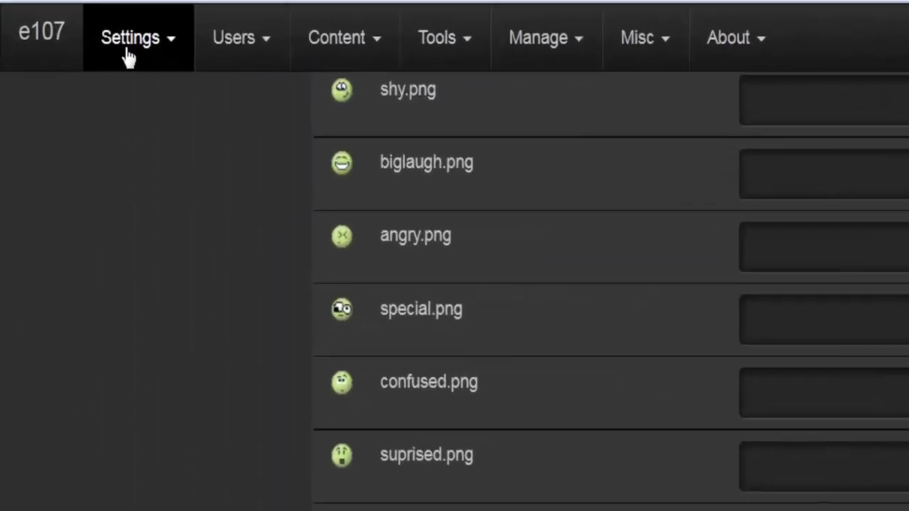
Step: Go to the Front Page settings and start a new front page rule
click(129, 56)
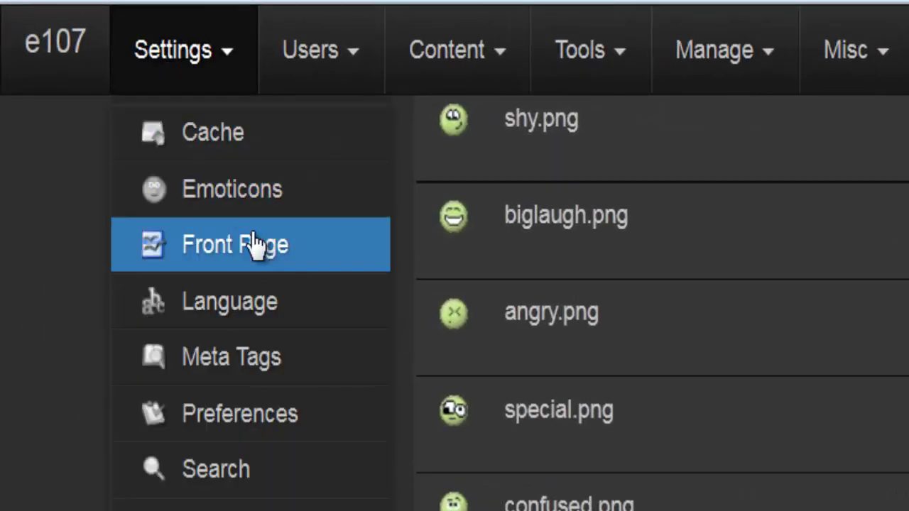
click(256, 245)
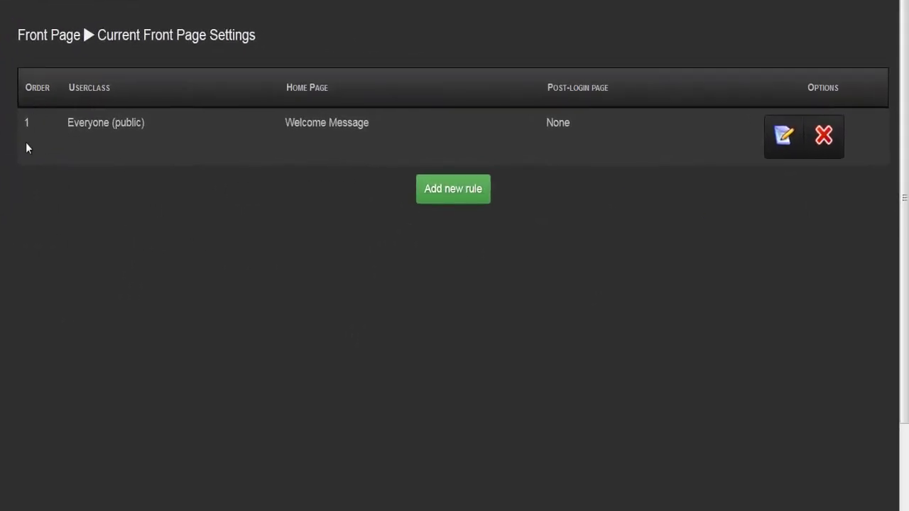
double_click(99, 86)
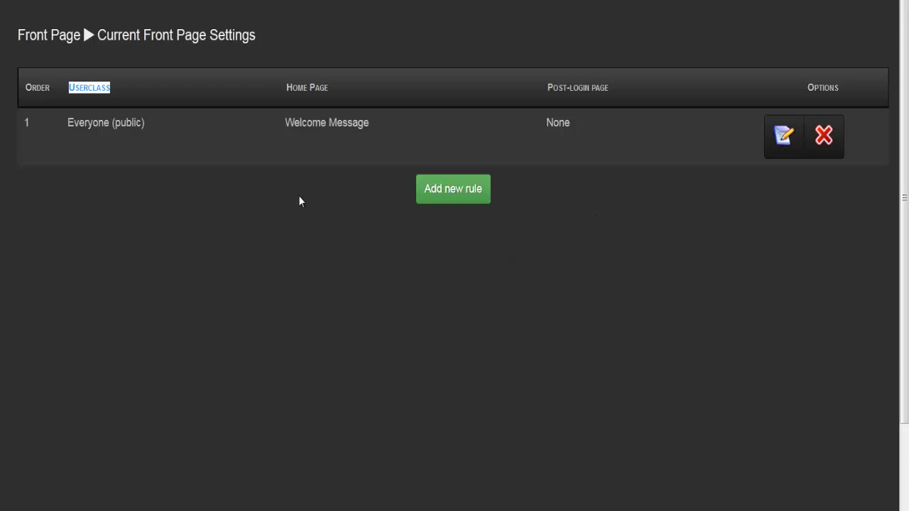
click(216, 146)
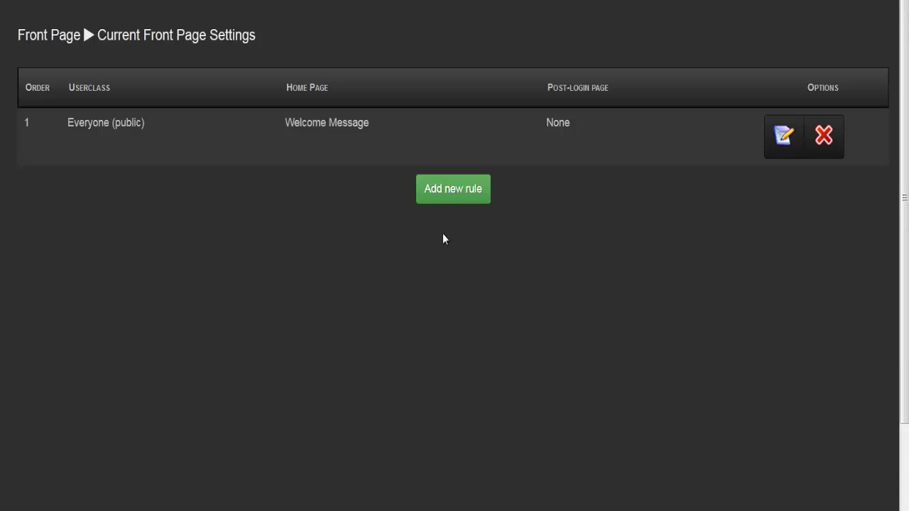
click(426, 199)
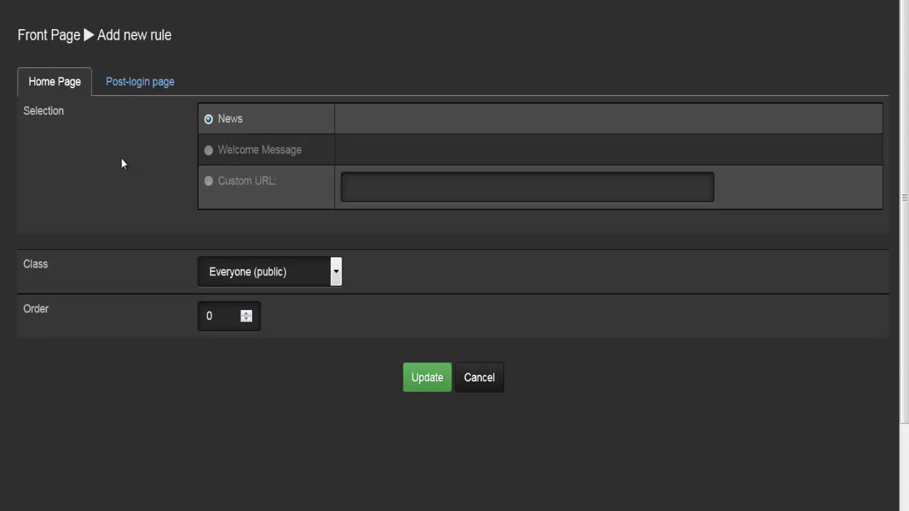
Step: Set the new rule's home page to Custom URL and its user class to Admin
double_click(34, 260)
click(29, 260)
click(264, 274)
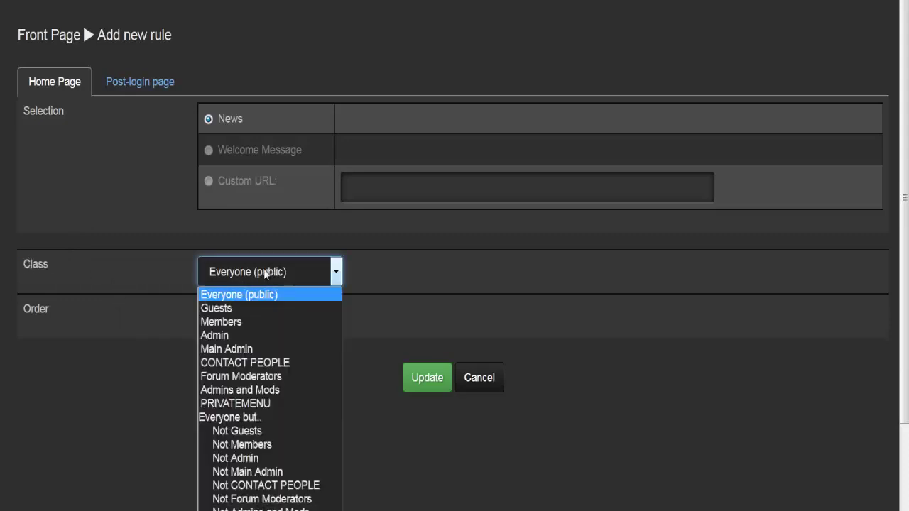
click(242, 311)
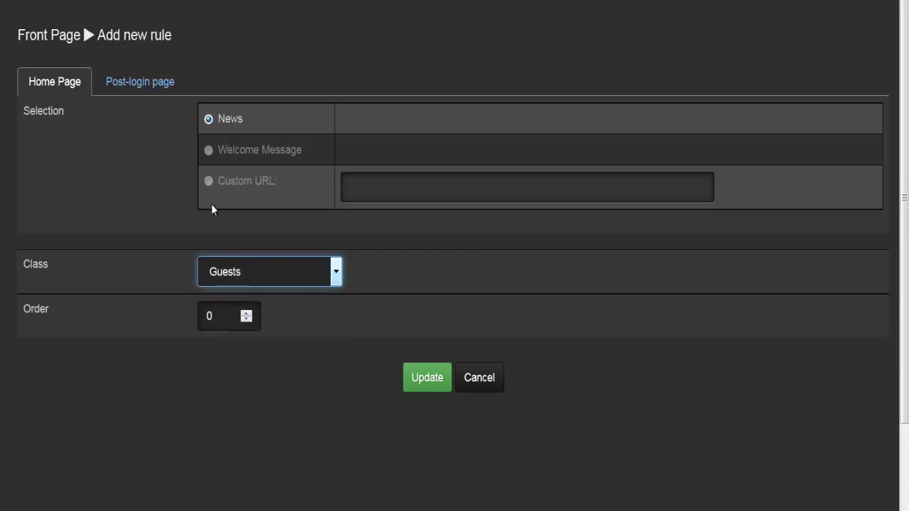
click(221, 187)
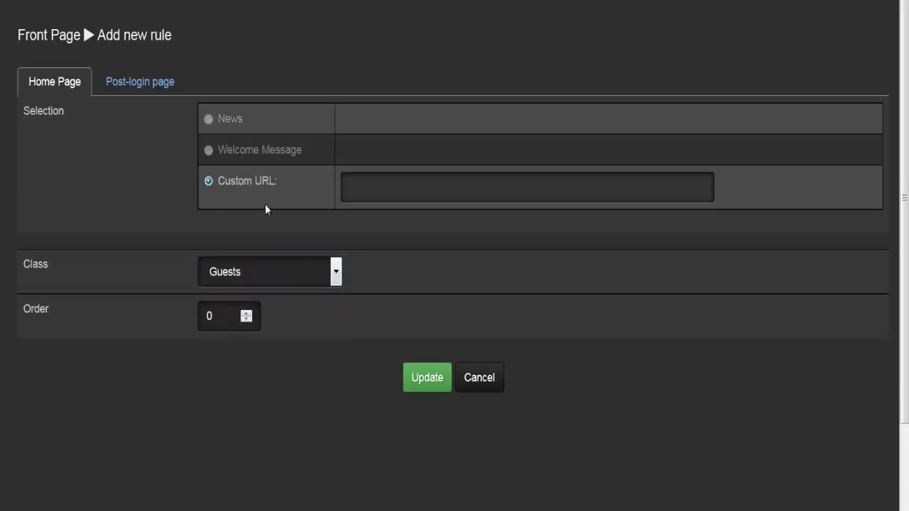
click(377, 187)
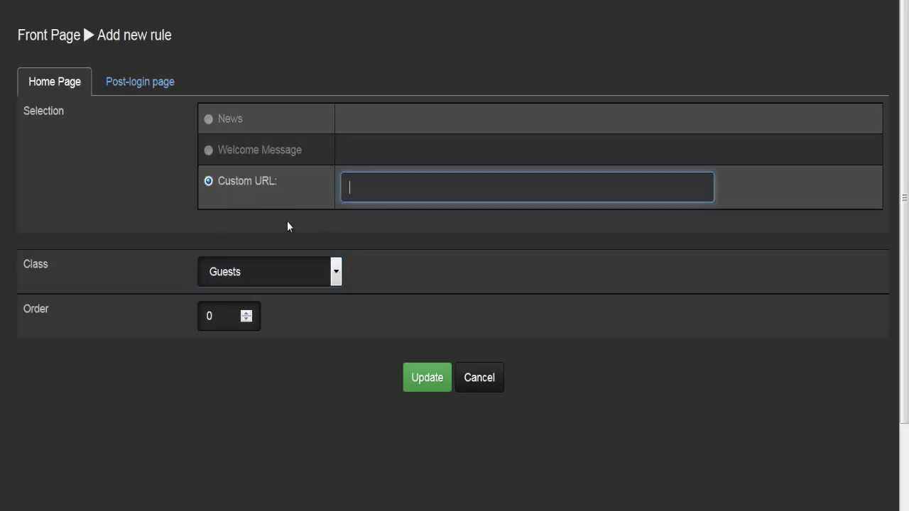
click(238, 274)
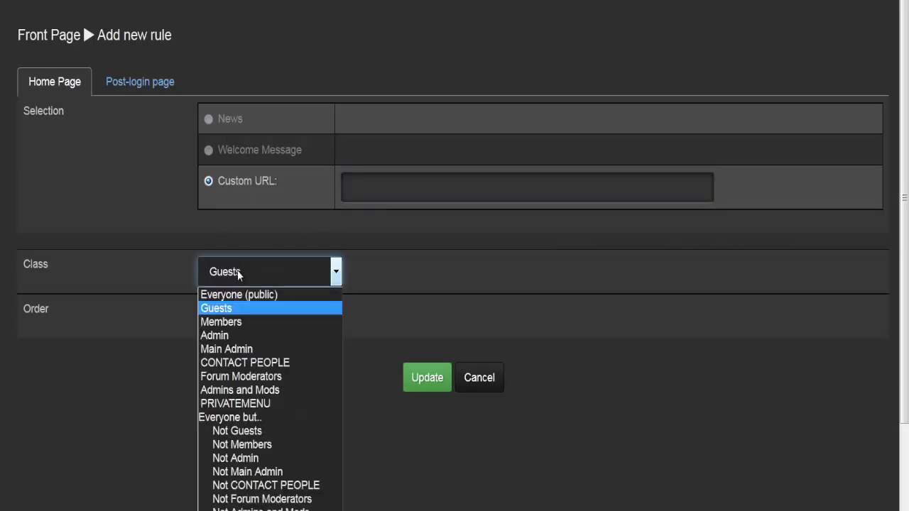
click(230, 336)
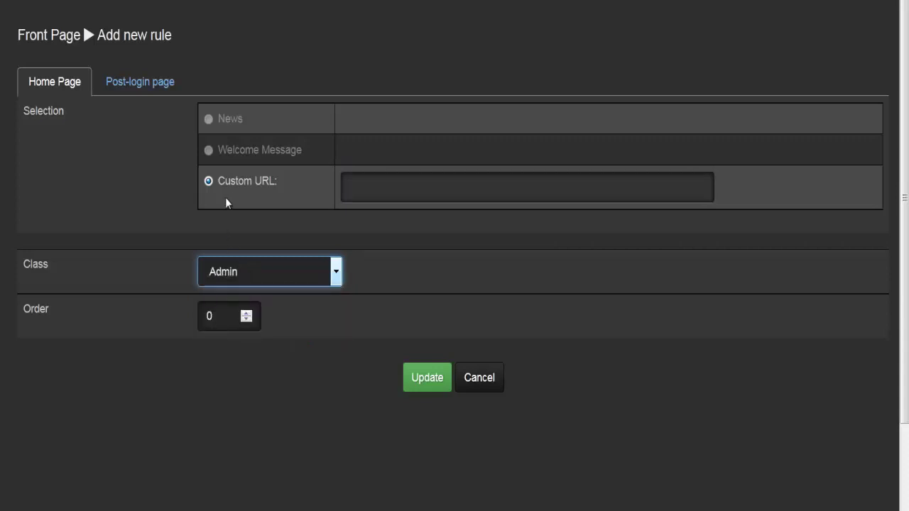
click(379, 188)
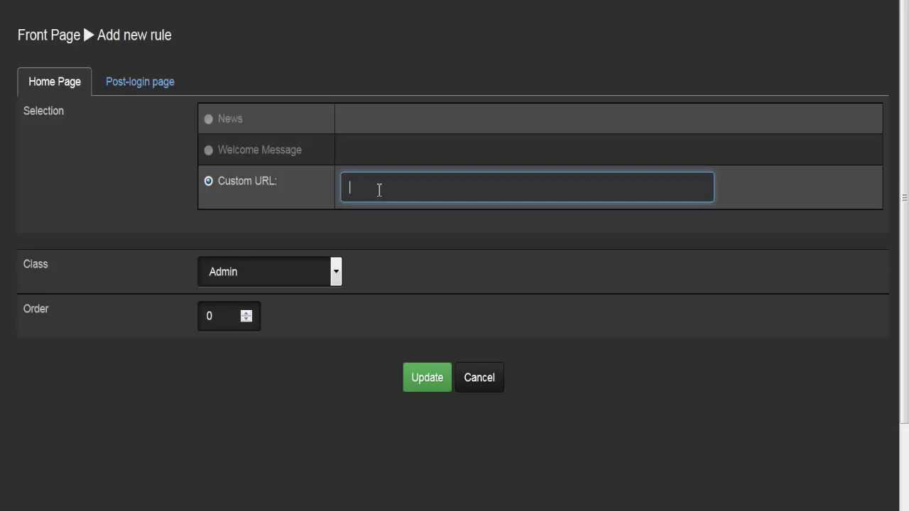
text(htttp)
key(BackSpace)
key(BackSpace)
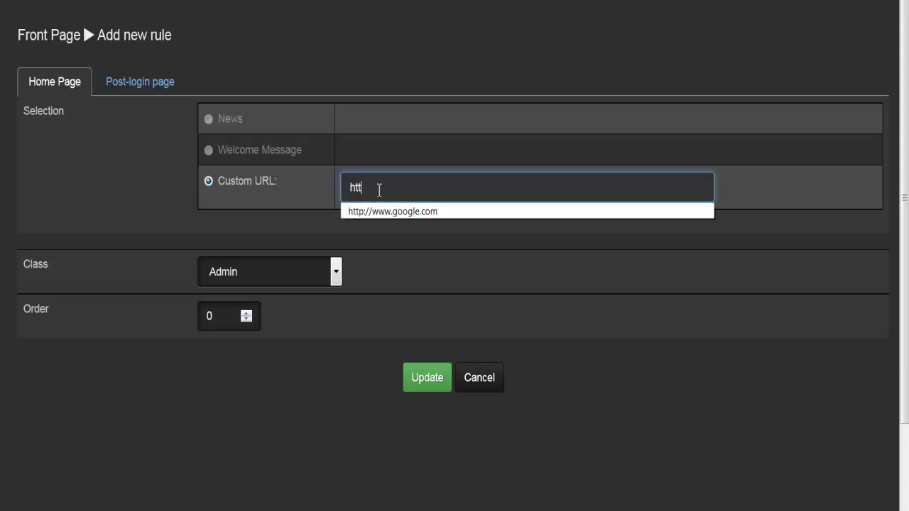
key(Down)
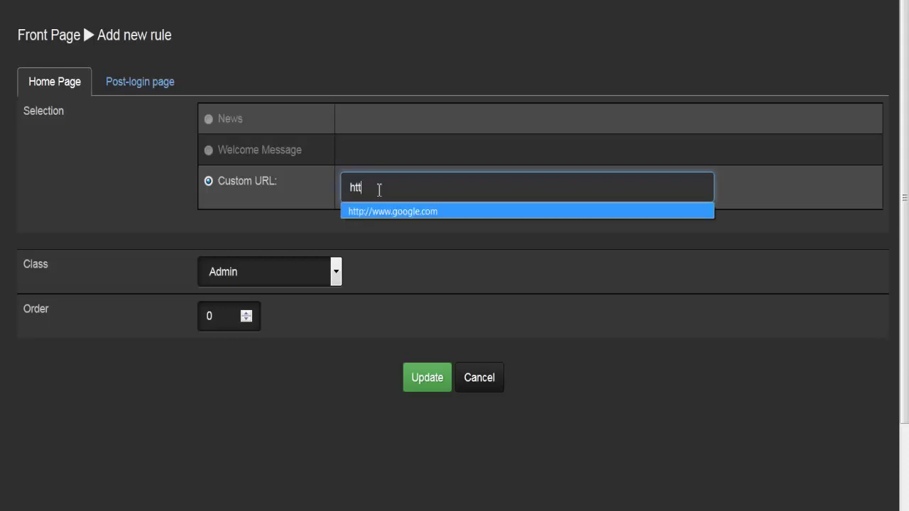
key(Tab)
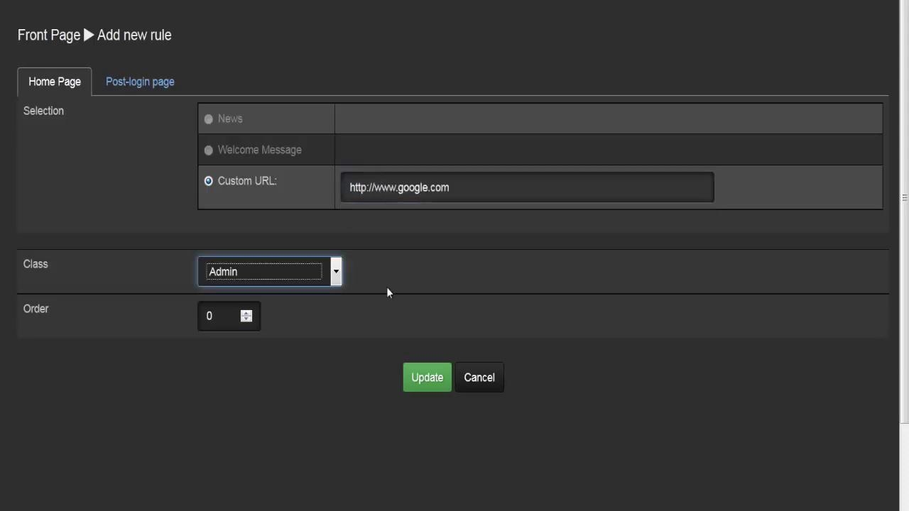
click(158, 93)
click(367, 190)
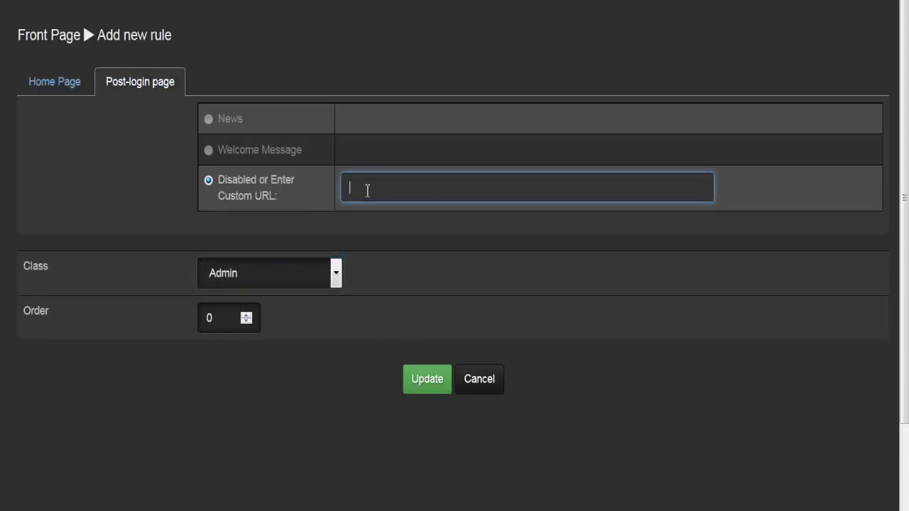
text(http)
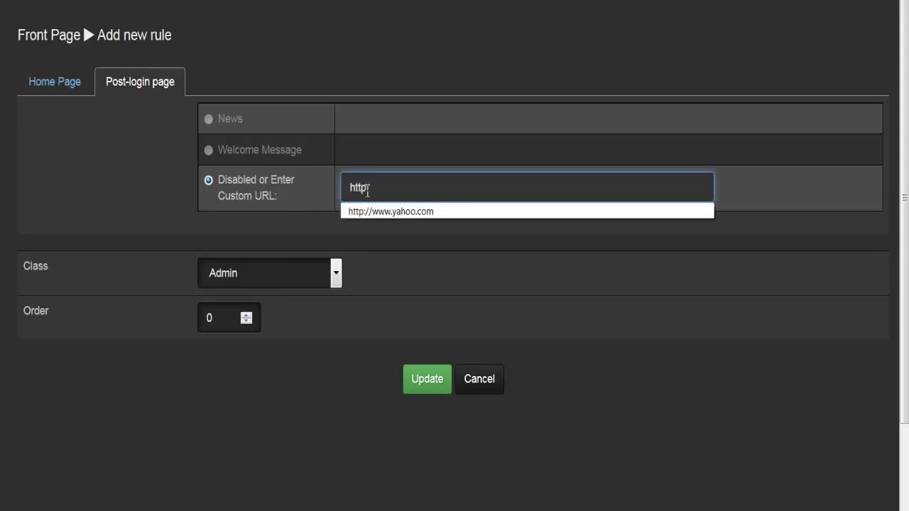
key(Down)
key(Tab)
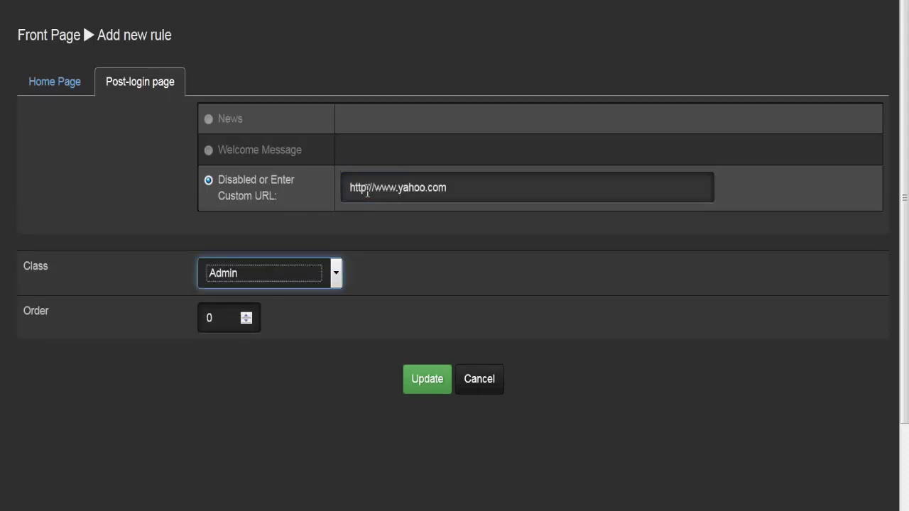
Step: Verify the google home page and yahoo post-login URLs on both tabs
click(54, 84)
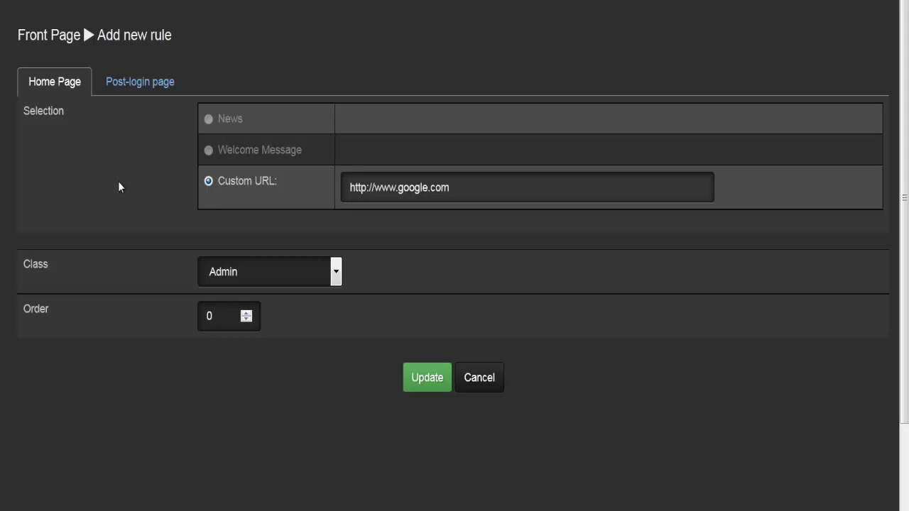
click(383, 188)
click(133, 86)
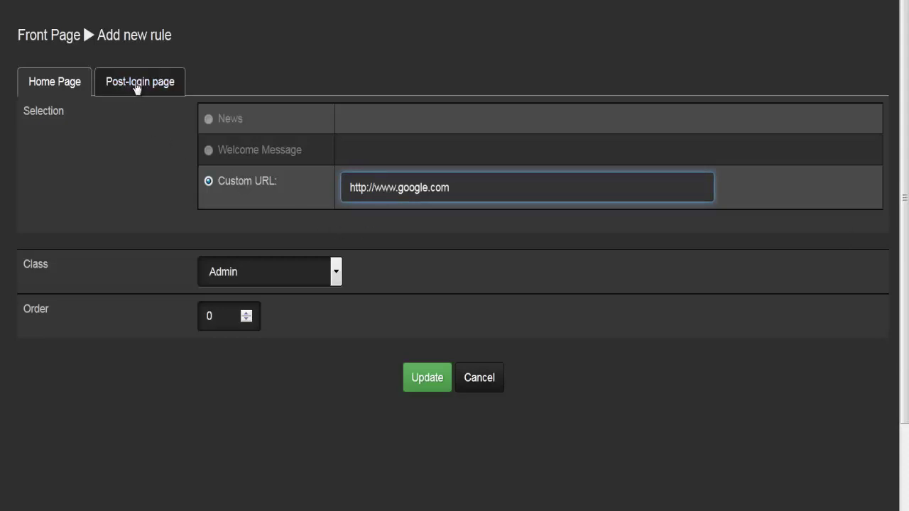
click(396, 191)
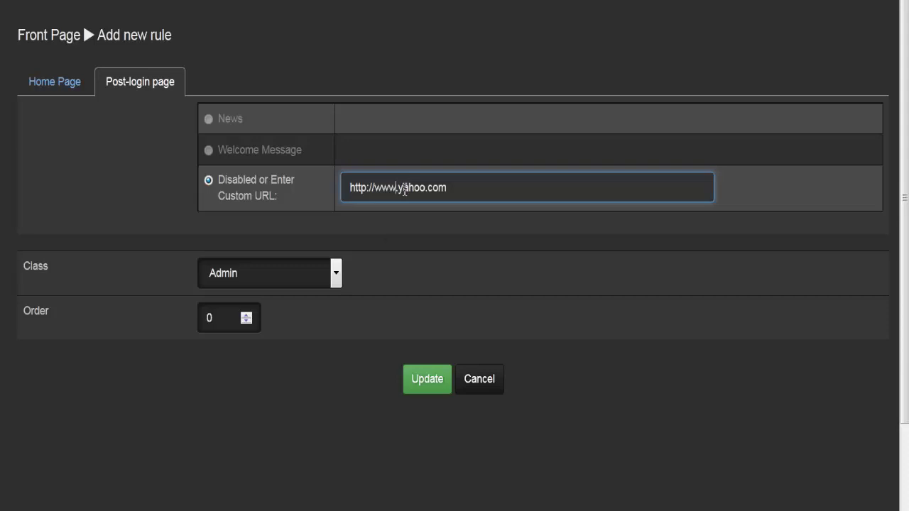
click(58, 85)
click(390, 182)
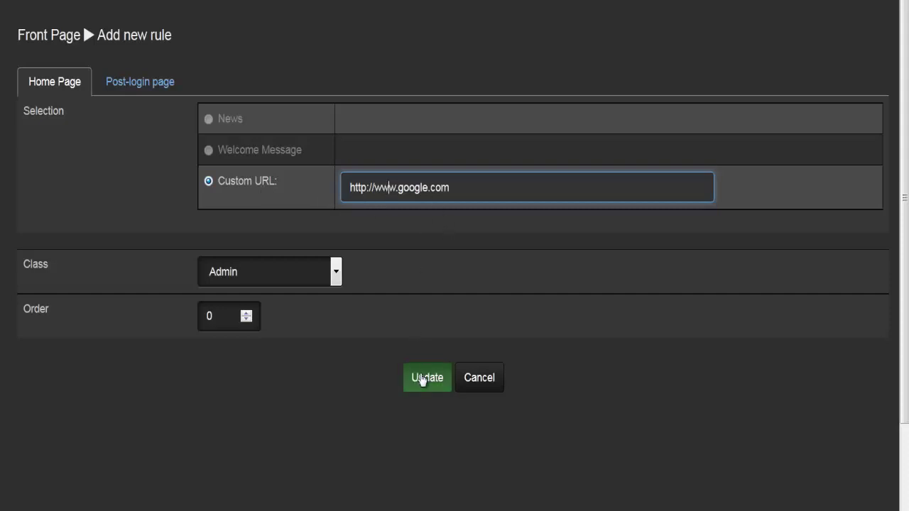
Step: Save the Admin front page rule, then delete it, leaving only Everyone (public)
click(423, 378)
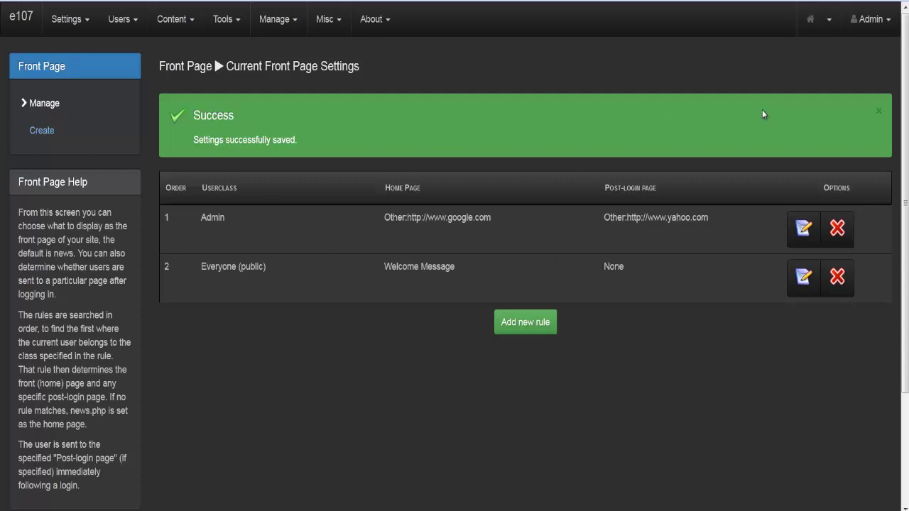
click(838, 244)
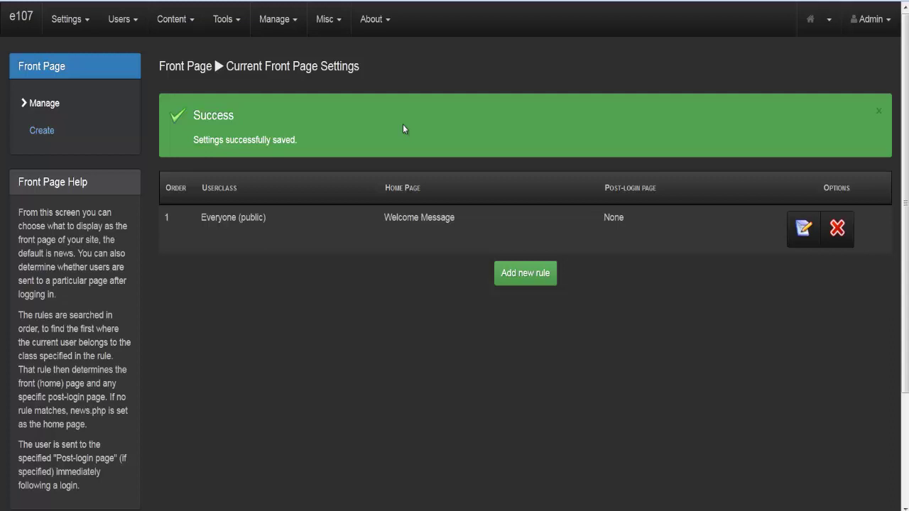
click(69, 141)
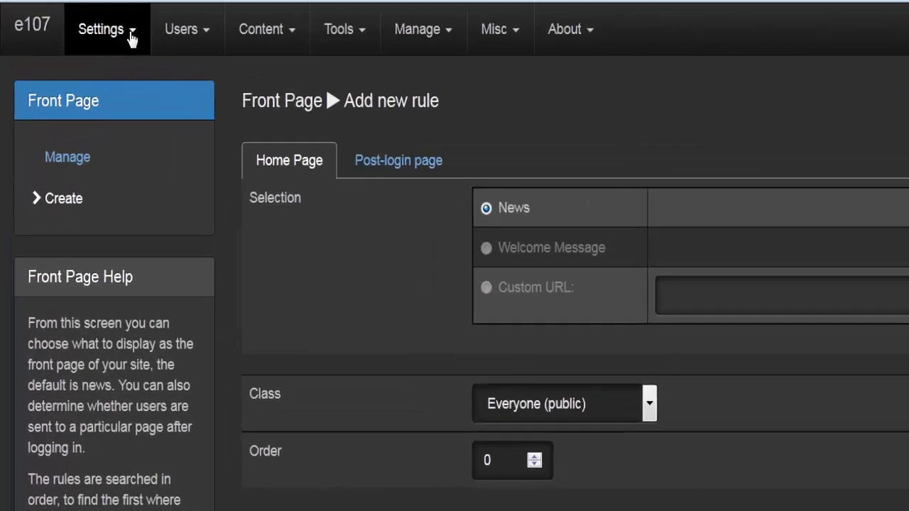
click(85, 21)
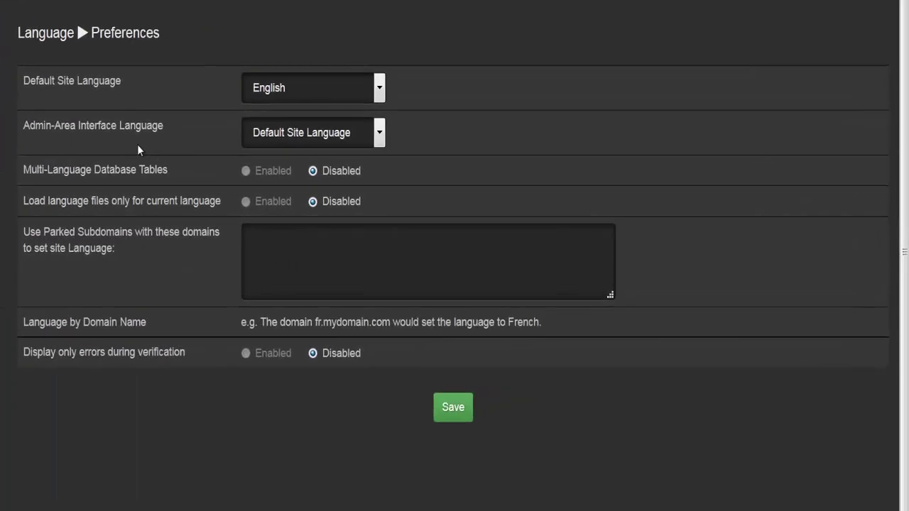
Step: Keep English as the default site language and select English for the admin-area interface
click(279, 90)
click(279, 89)
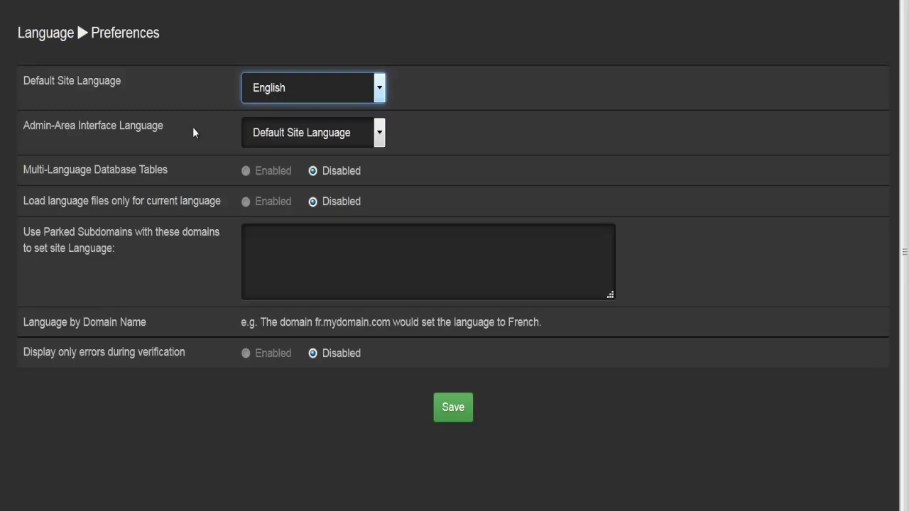
click(252, 134)
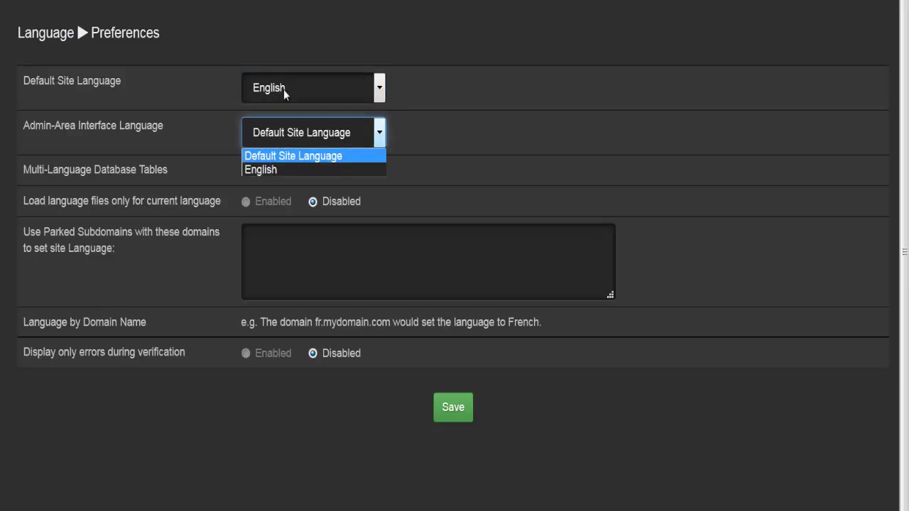
click(276, 172)
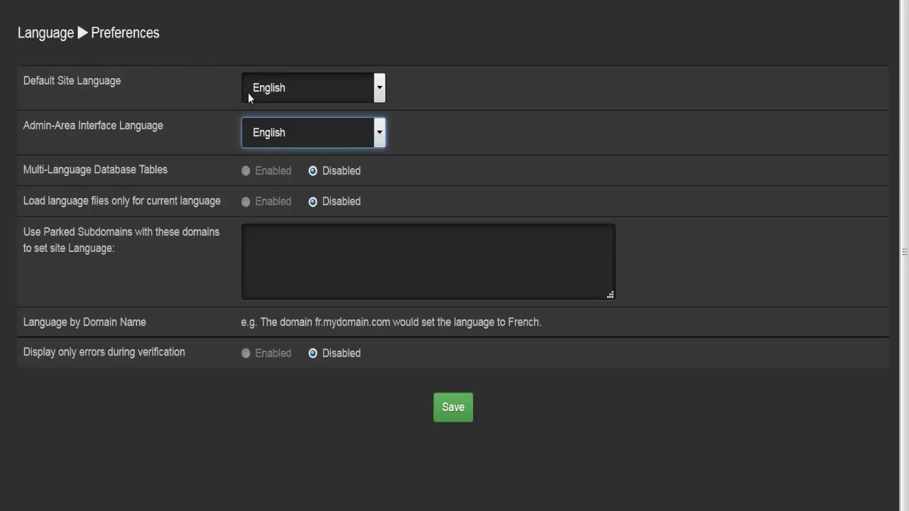
click(290, 145)
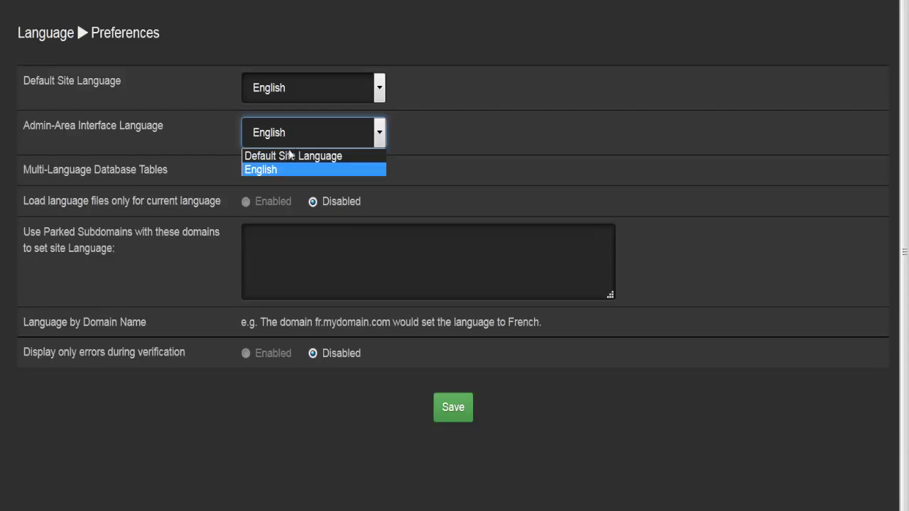
click(212, 131)
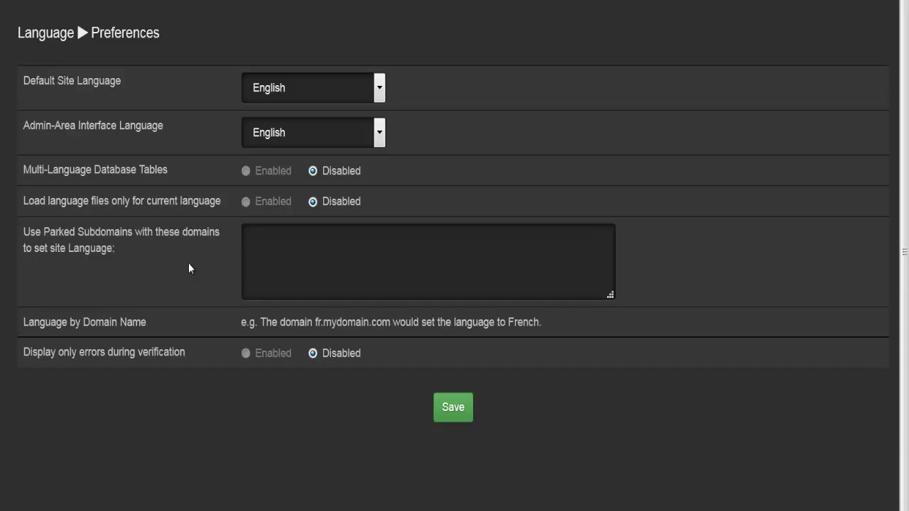
click(260, 261)
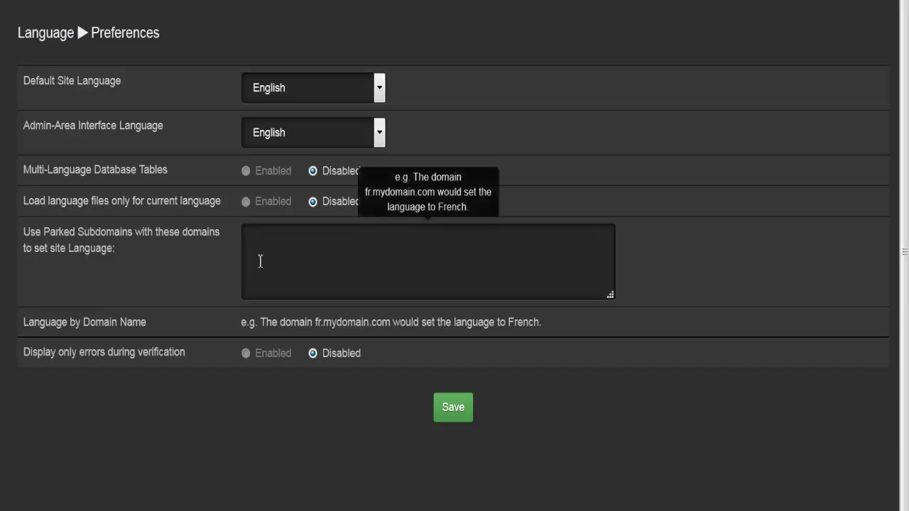
text(www.my)
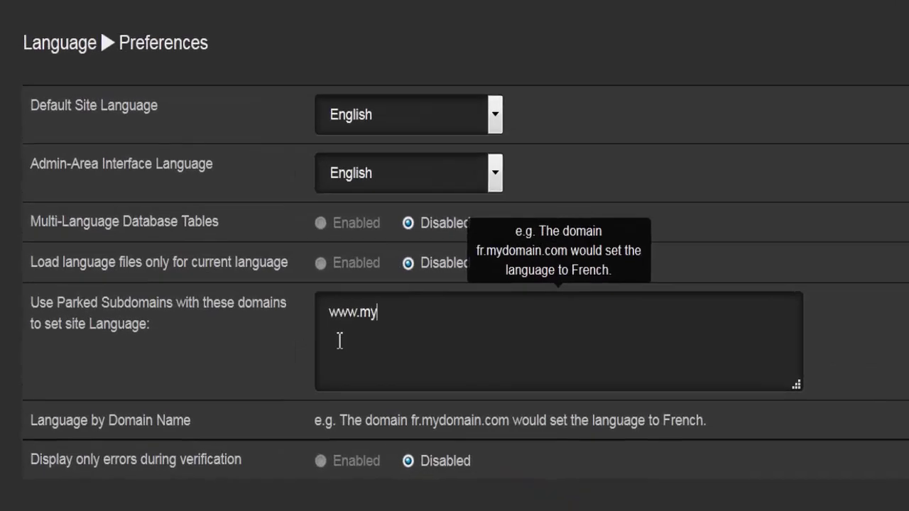
text(site.com)
key(Left)
key(Left)
key(Left)
key(Left)
key(Left)
key(Left)
key(Left)
key(Left)
key(Left)
key(Left)
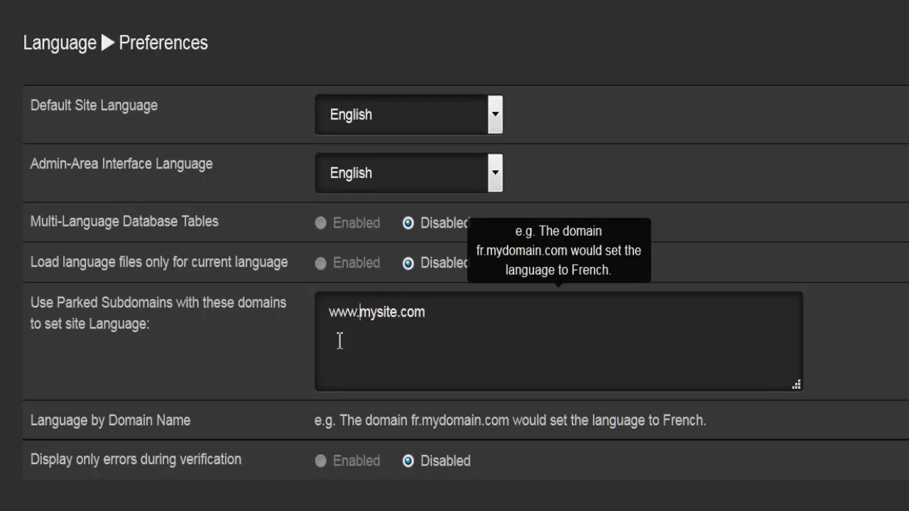
text(fr.)
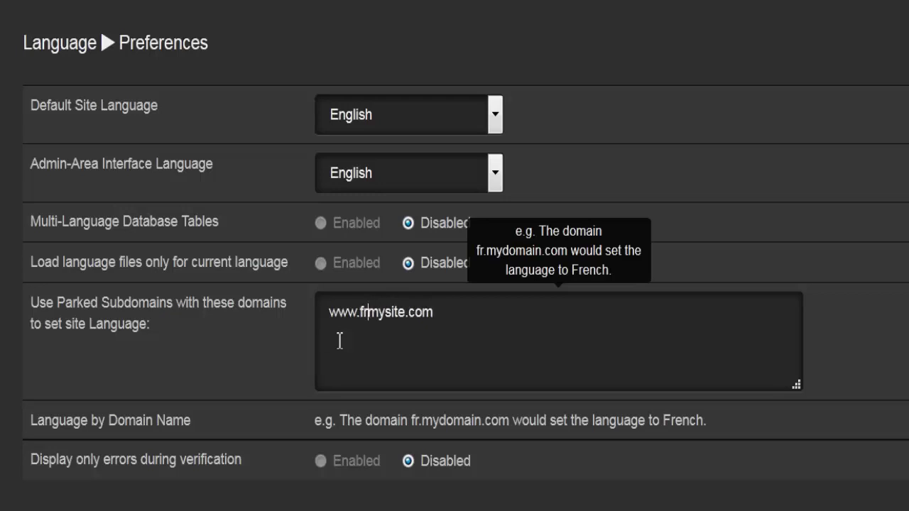
key(Left)
key(shift+Left)
key(shift+Left)
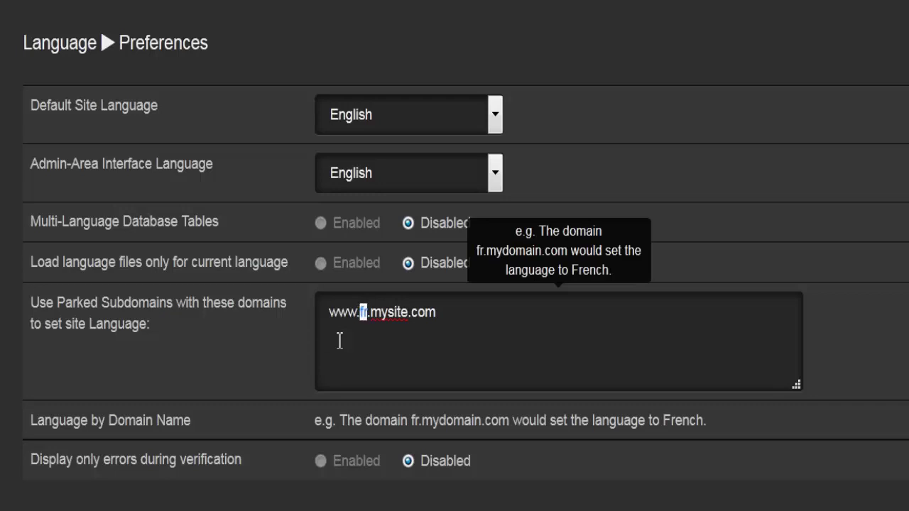
text(en)
key(Left)
key(Left)
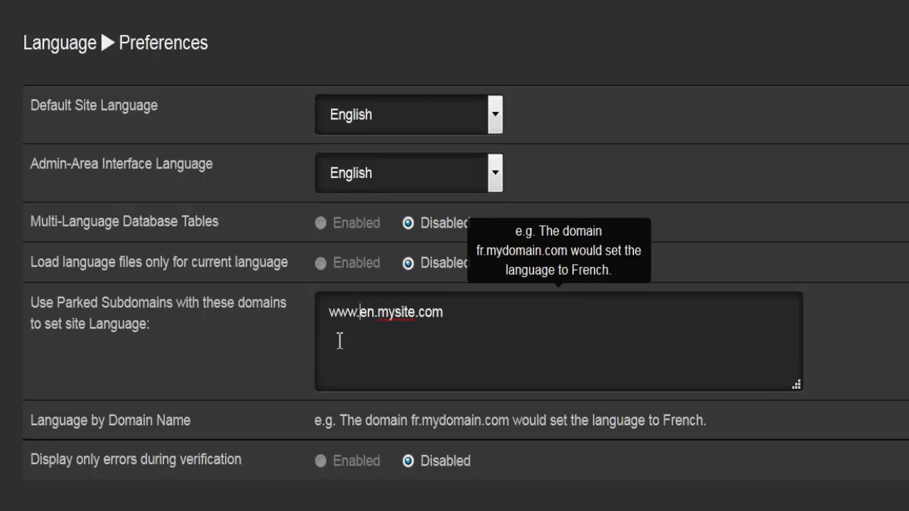
key(shift+Right)
key(shift+Right)
text(fr)
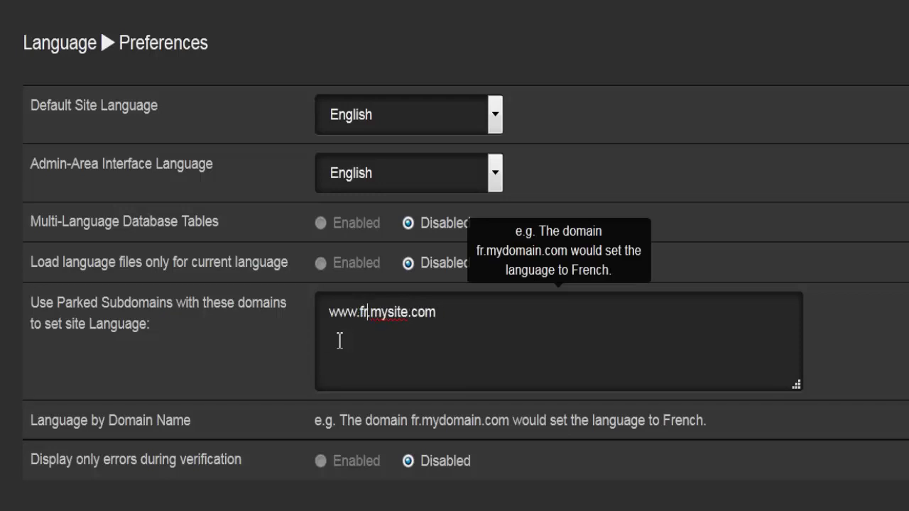
key(BackSpace)
key(BackSpace)
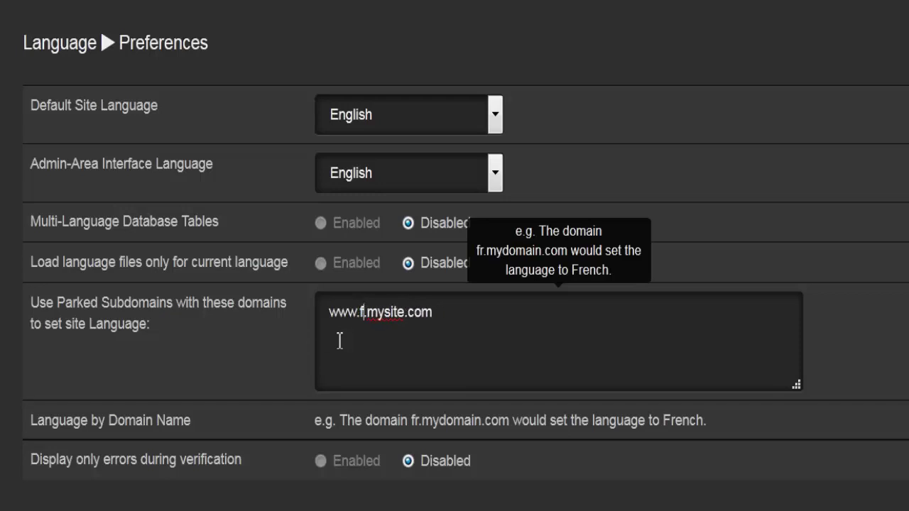
text(en)
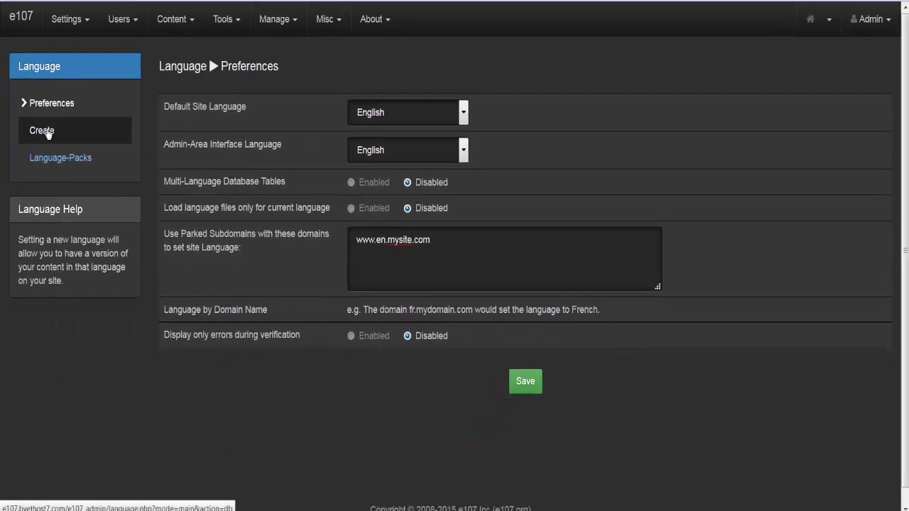
click(43, 131)
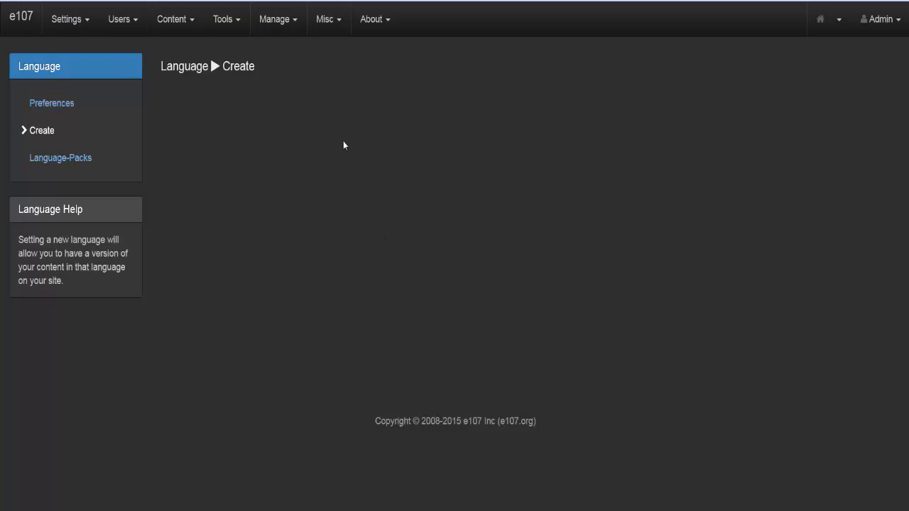
Step: View the Language-Packs page, then go to the English Meta Tags settings
click(80, 163)
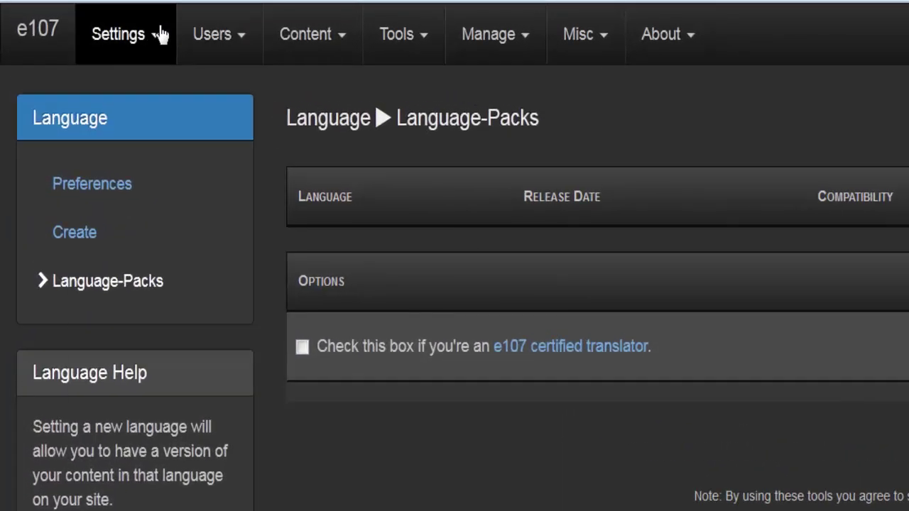
click(90, 19)
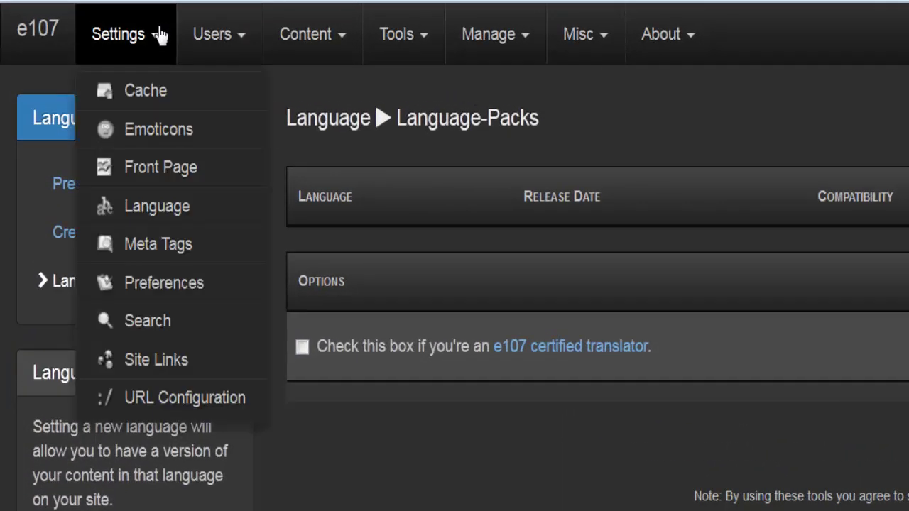
click(222, 245)
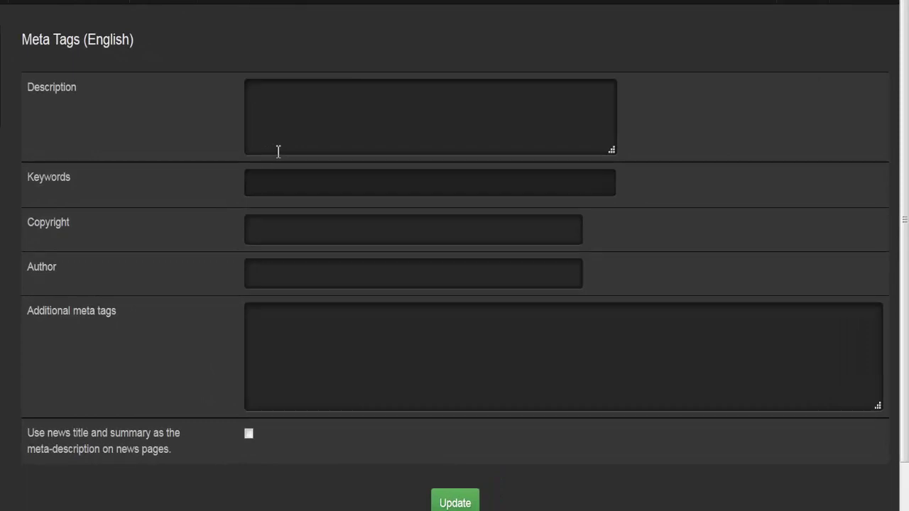
Step: Look over the Keywords, Copyright, Author and additional meta tag fields, then open Search Configuration
click(276, 179)
click(277, 234)
click(273, 267)
click(284, 354)
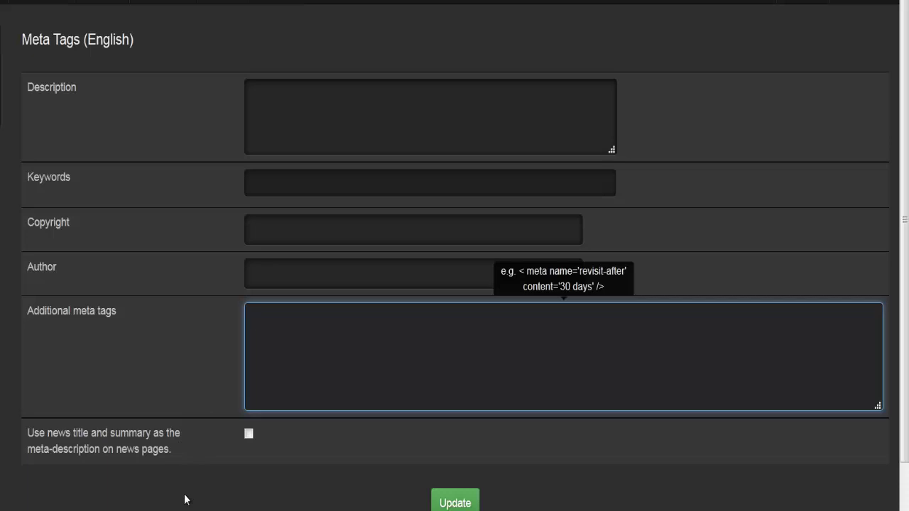
click(78, 32)
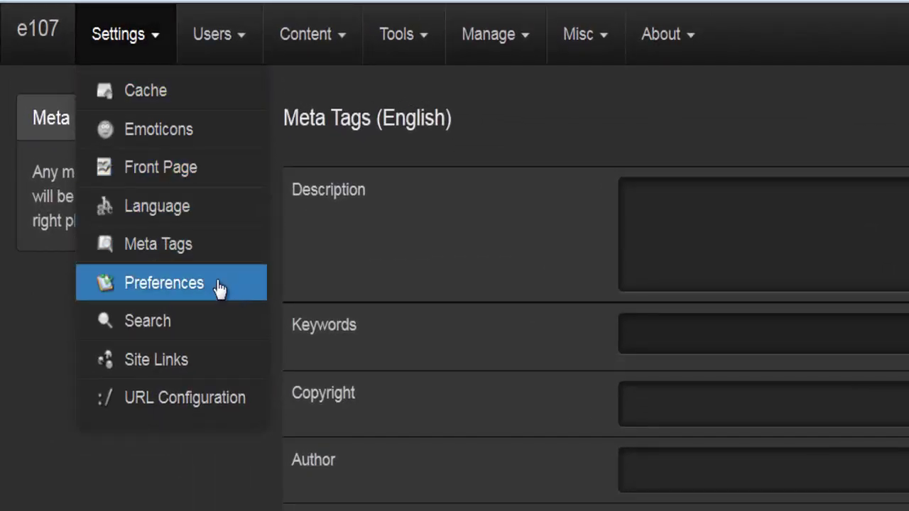
click(216, 332)
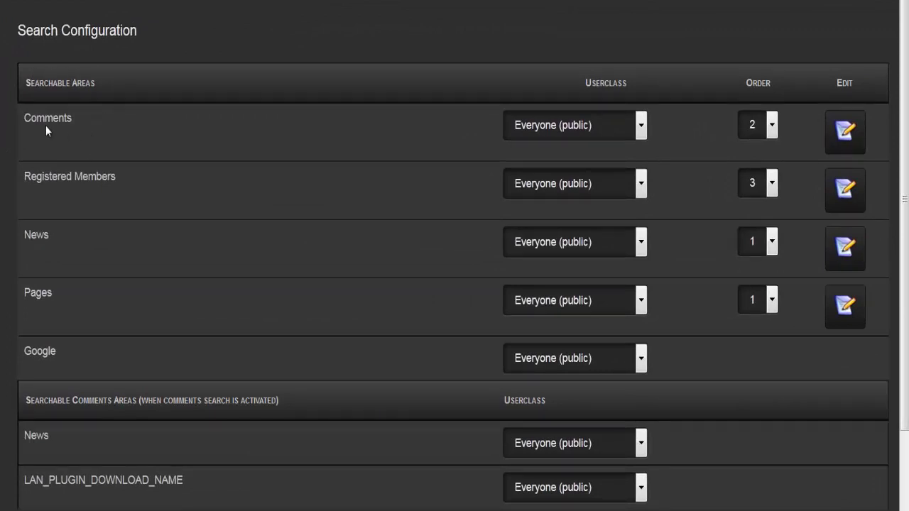
Step: Set the Comments and Registered Members search user class to Members
click(552, 133)
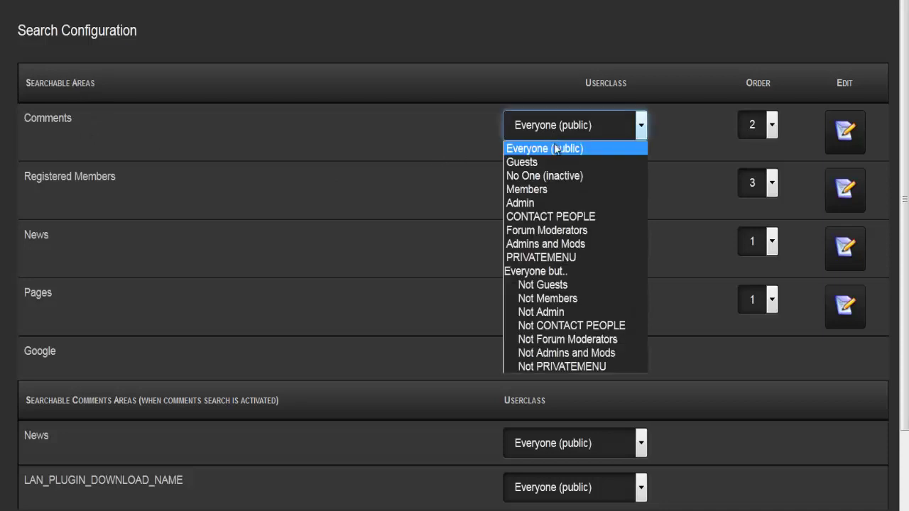
click(538, 189)
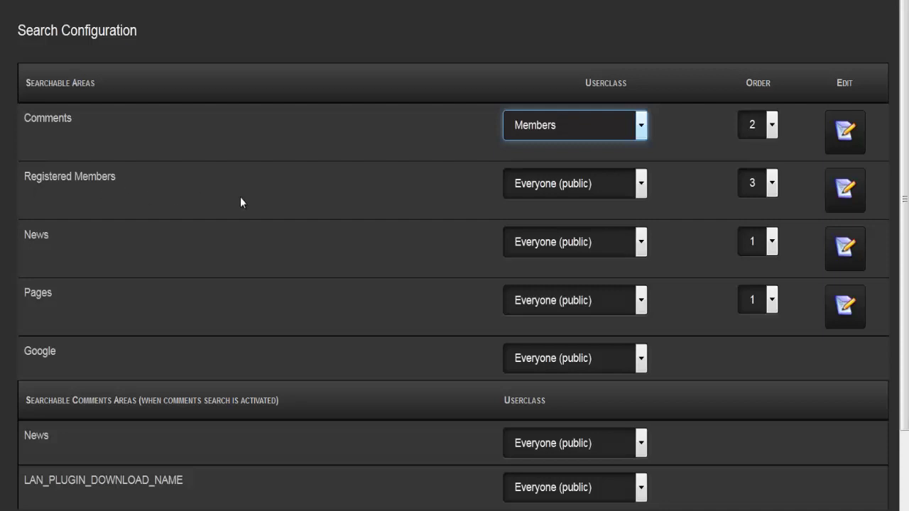
click(532, 185)
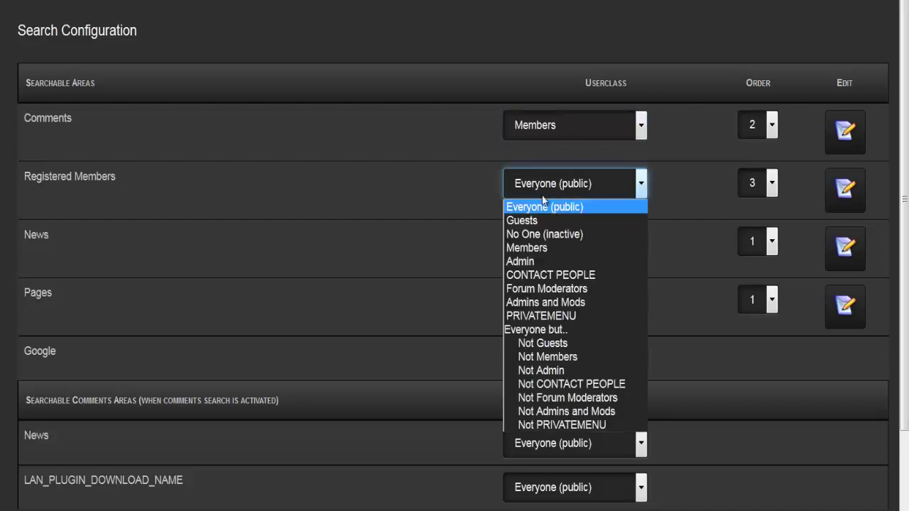
key(Down)
key(Down)
key(Down)
key(Return)
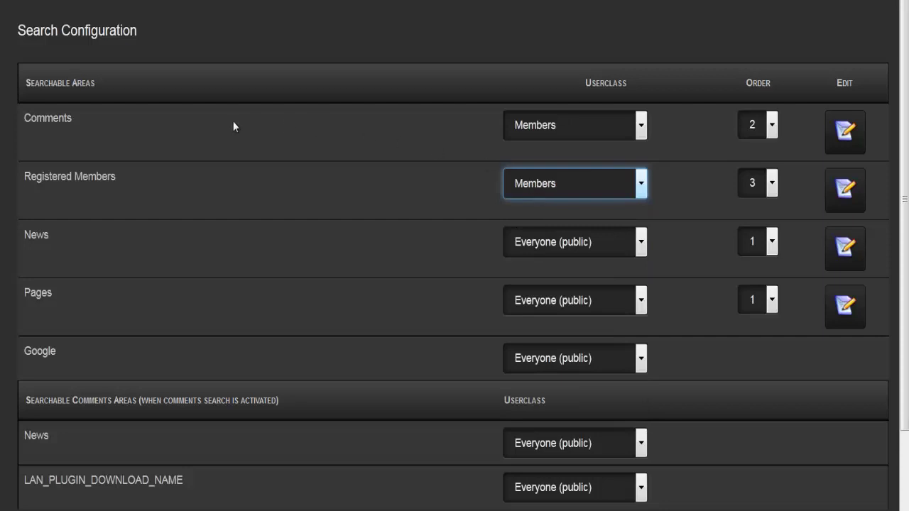
Step: Confirm Comments stays on Members and open the Comments detailed search settings
scroll(43, 158, down, 2)
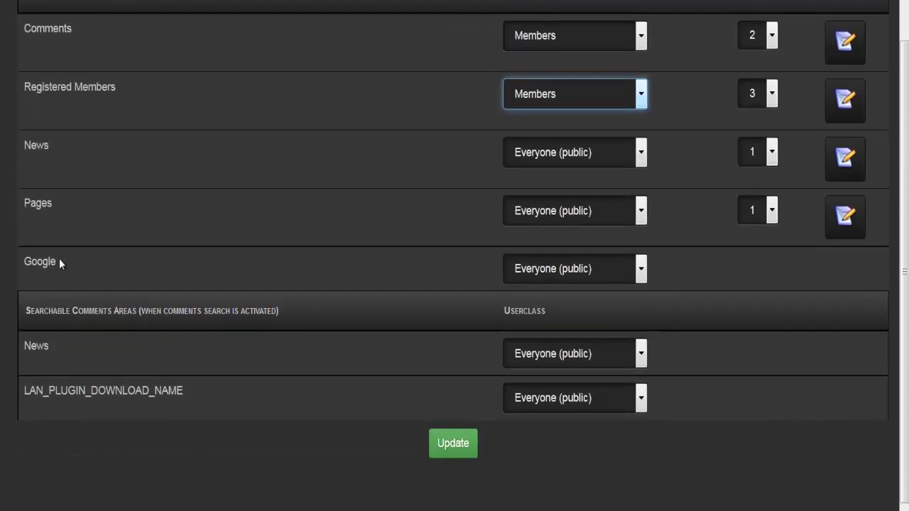
scroll(60, 263, down, 1)
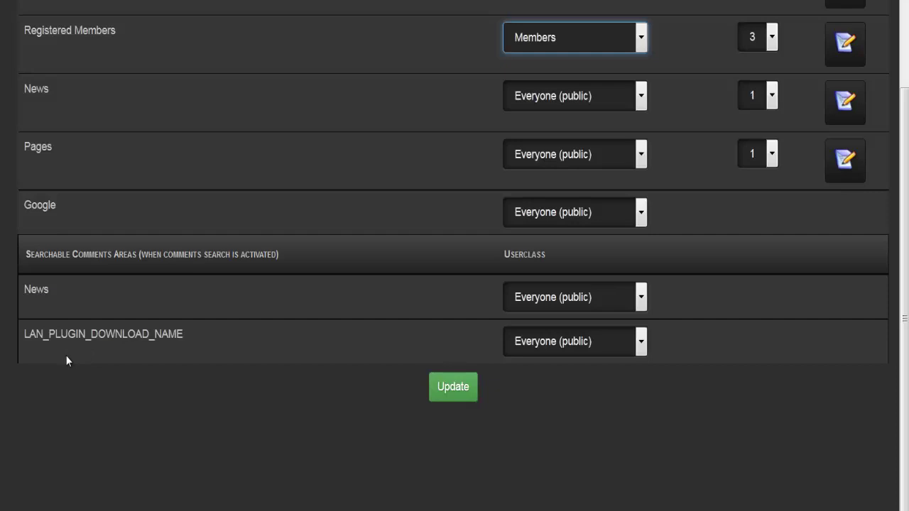
scroll(71, 355, up, 3)
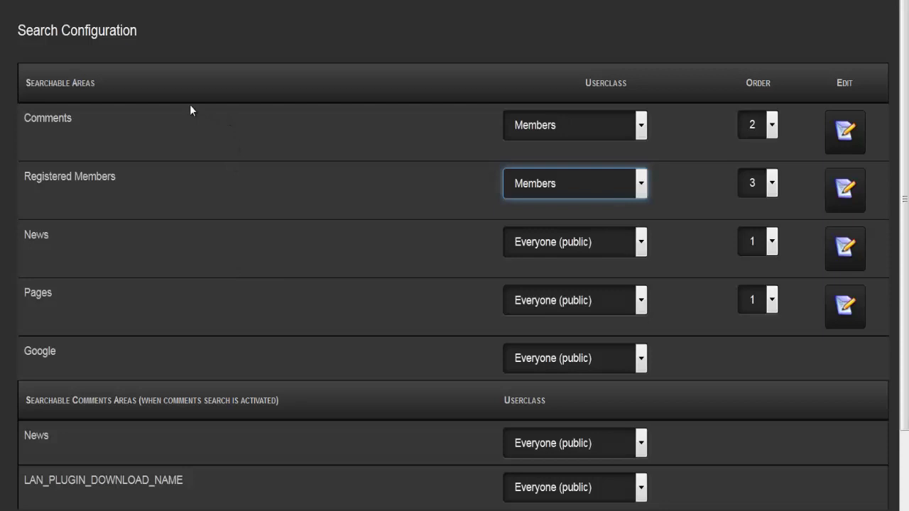
click(576, 125)
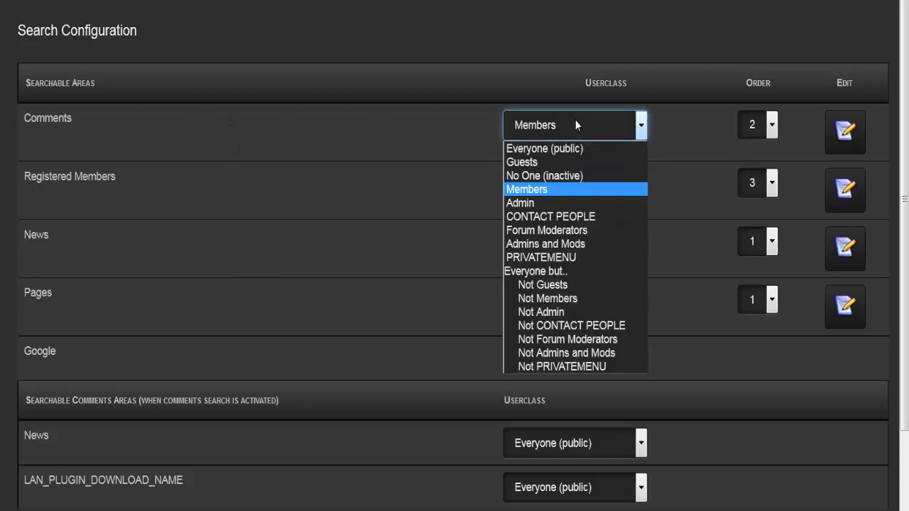
click(575, 125)
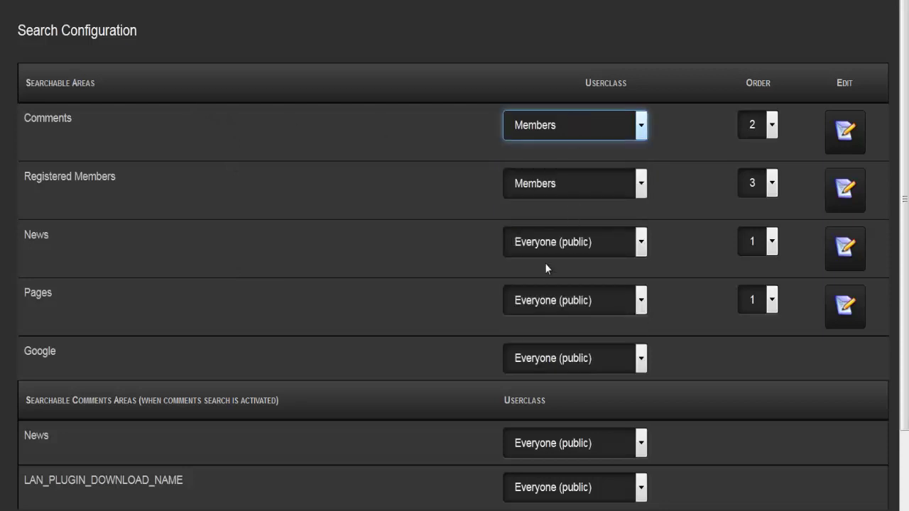
click(830, 152)
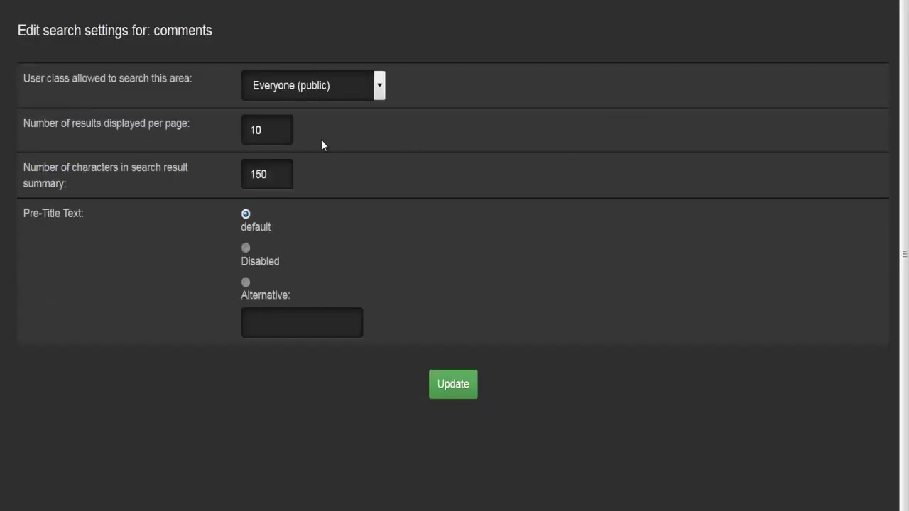
Step: Set the comments search user class to Guests, check the number fields, then open search Preferences
click(337, 87)
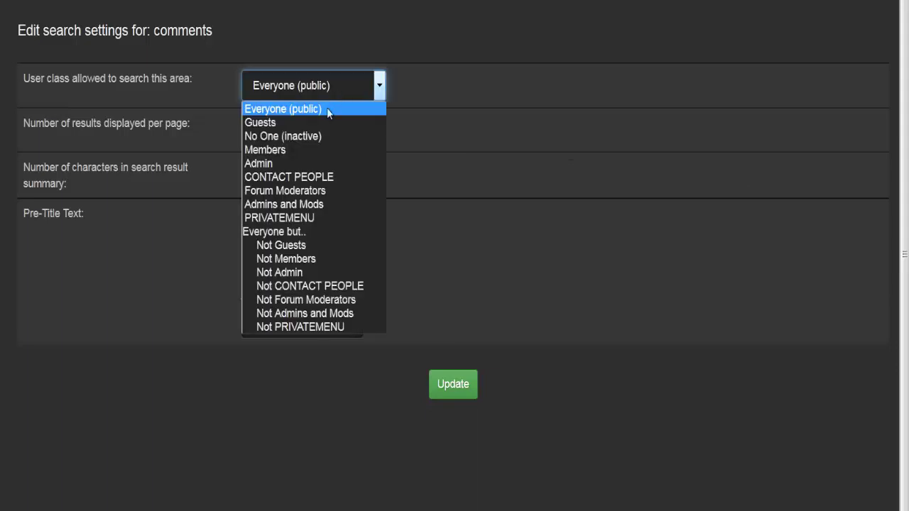
click(301, 128)
click(276, 132)
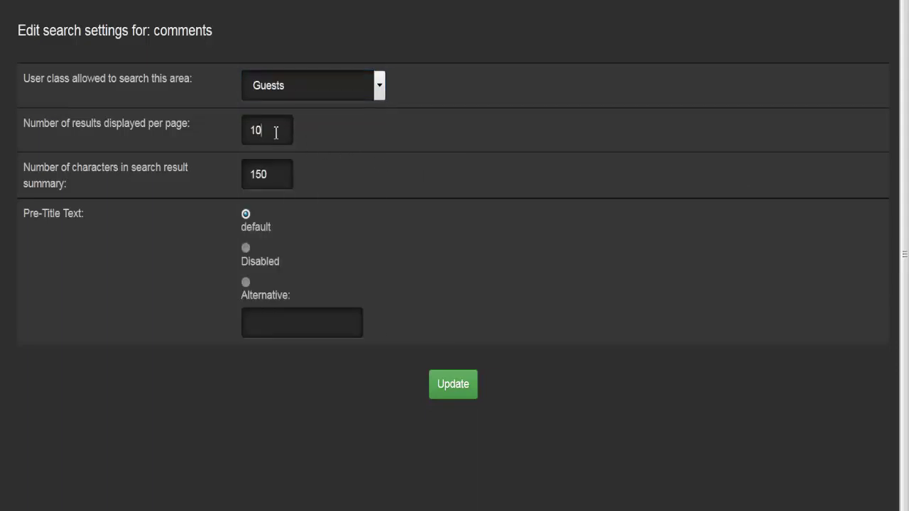
click(276, 175)
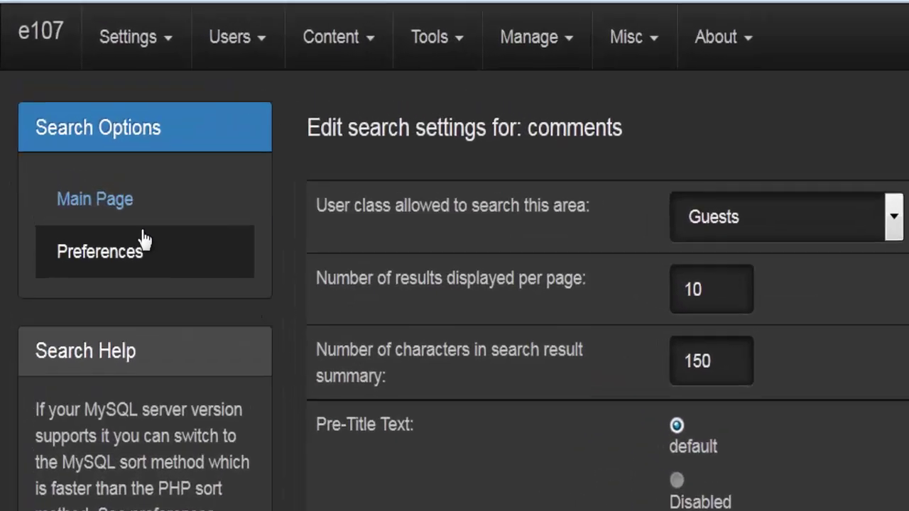
click(100, 199)
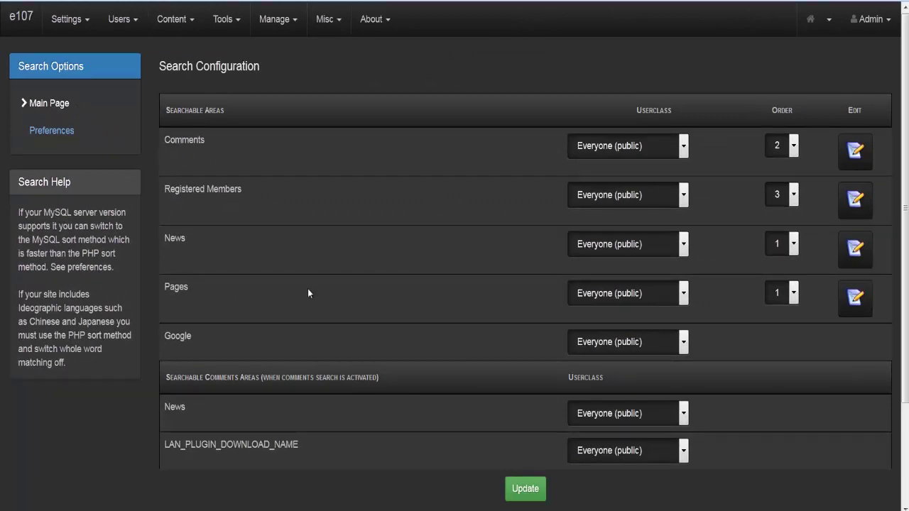
click(66, 134)
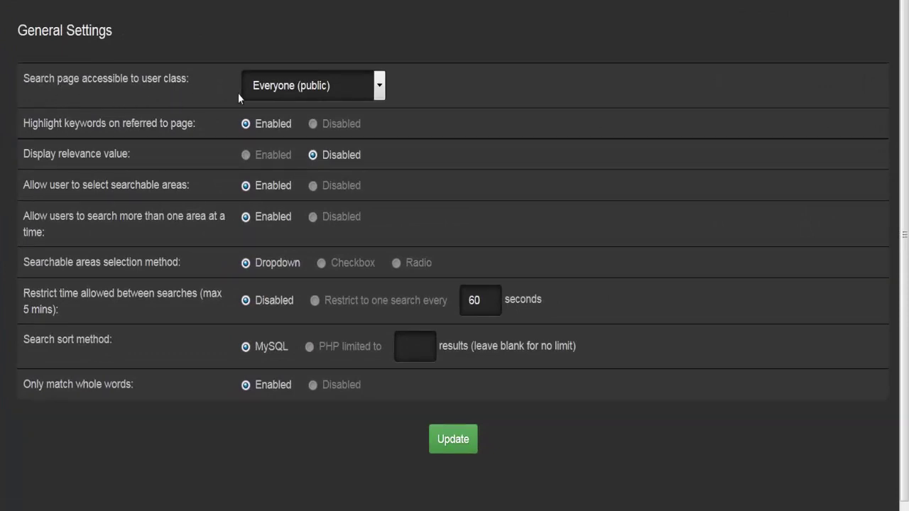
click(306, 85)
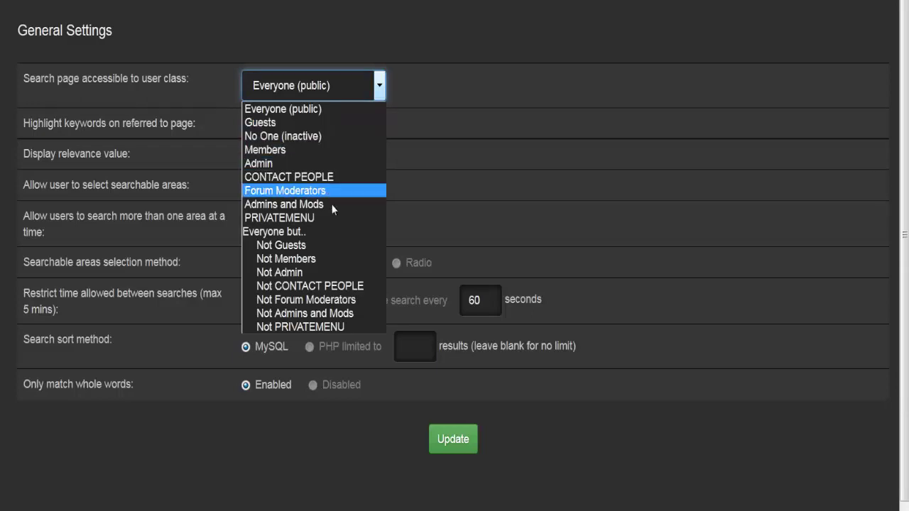
click(184, 135)
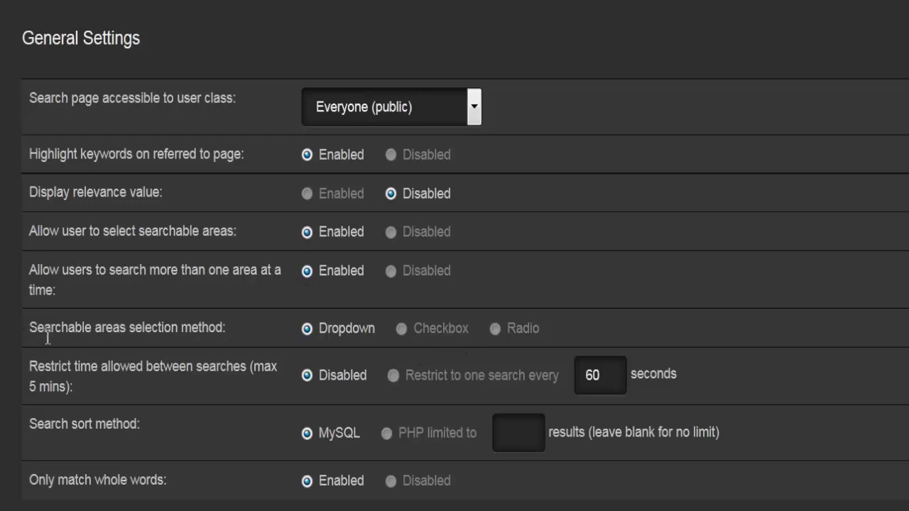
double_click(103, 328)
click(158, 331)
double_click(157, 328)
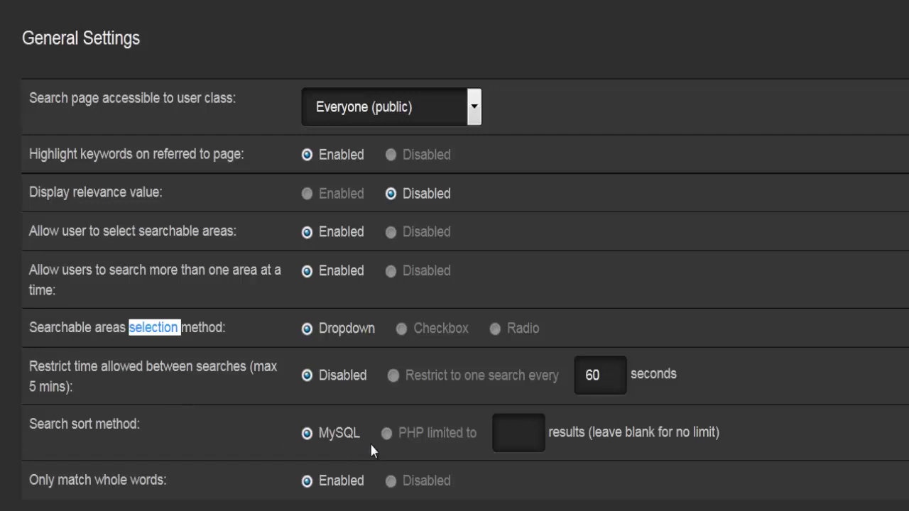
mouse_move(514, 429)
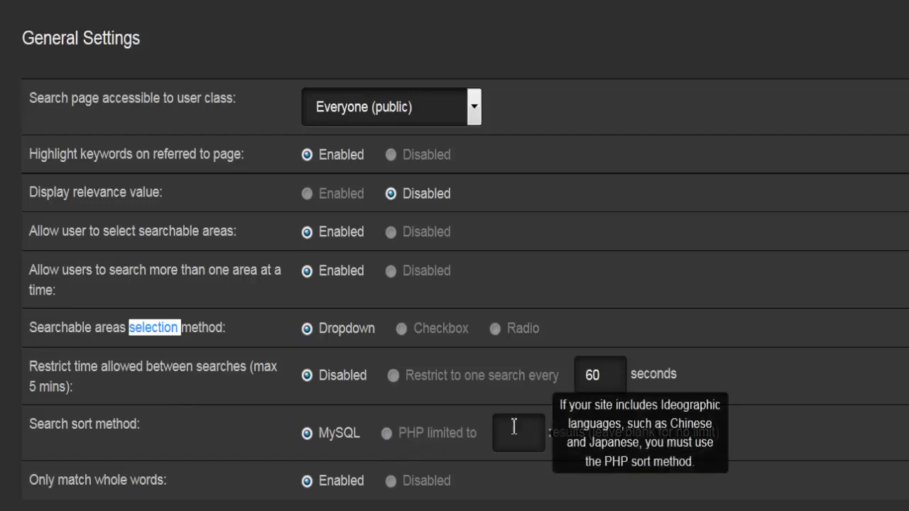
click(129, 489)
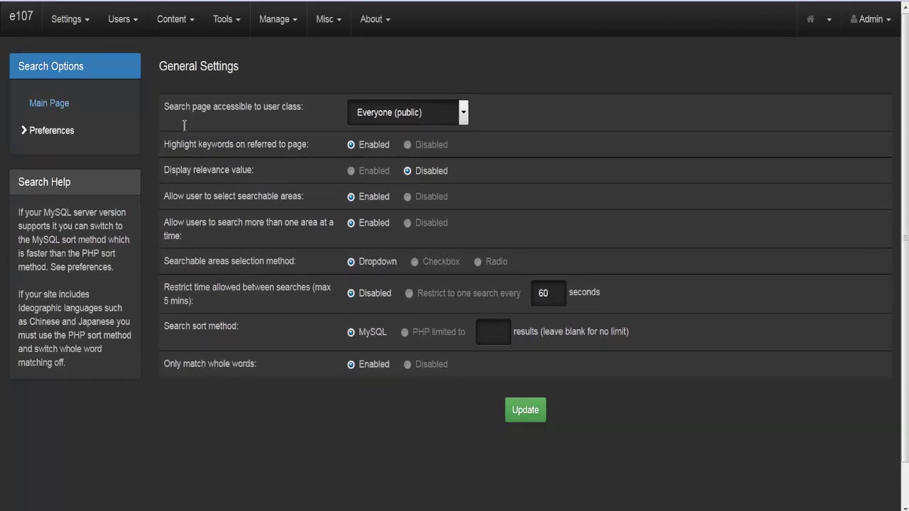
click(78, 21)
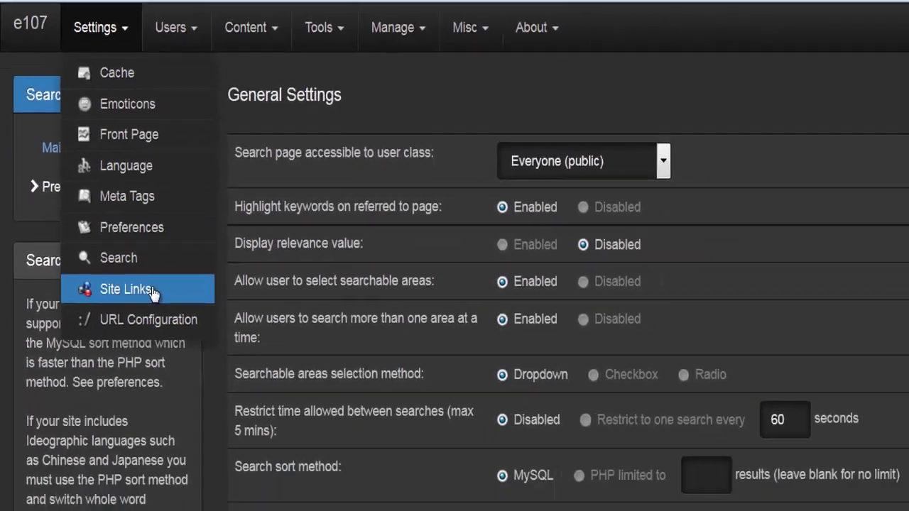
Step: In the Site Links list, drag Home below News so News comes first
click(153, 291)
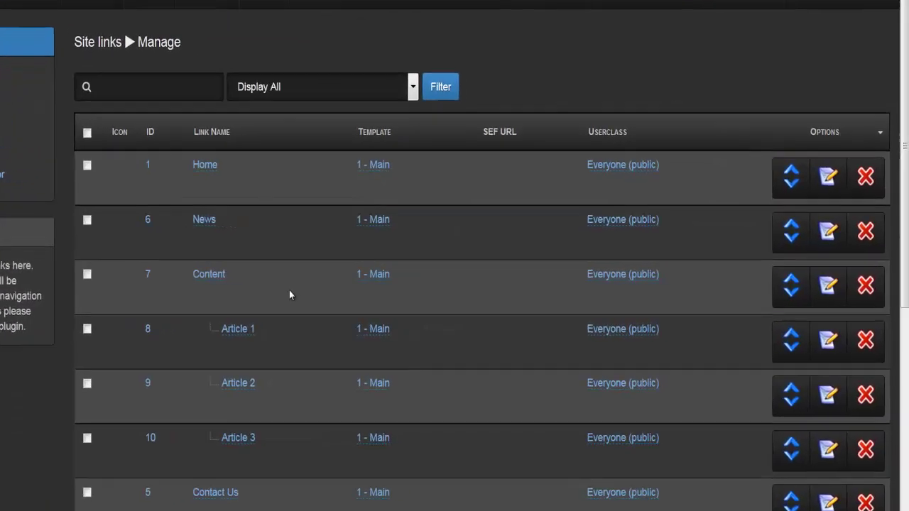
scroll(247, 295, down, 4)
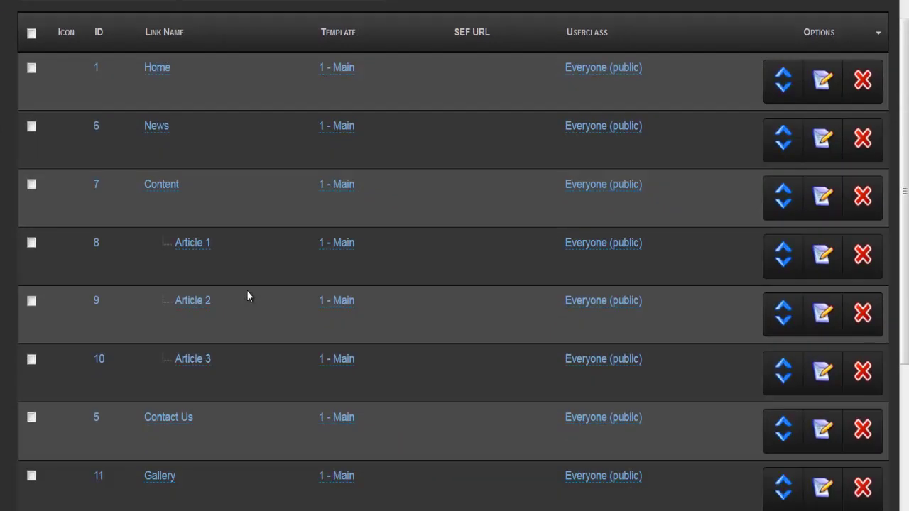
scroll(247, 296, down, 2)
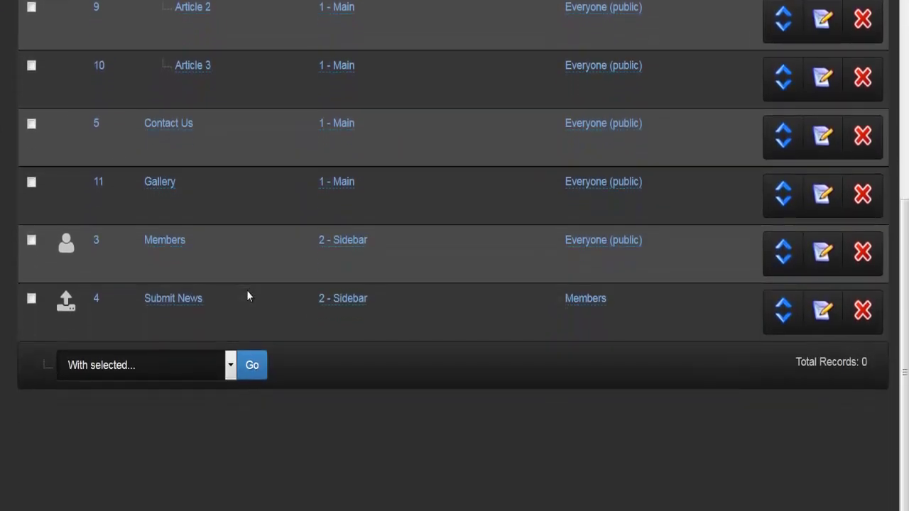
scroll(247, 296, up, 6)
scroll(246, 296, up, 1)
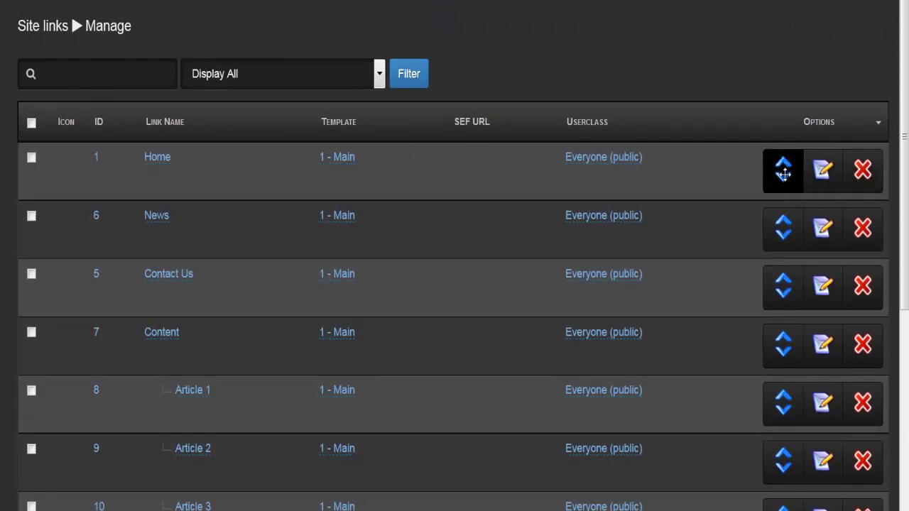
drag(783, 175, 777, 224)
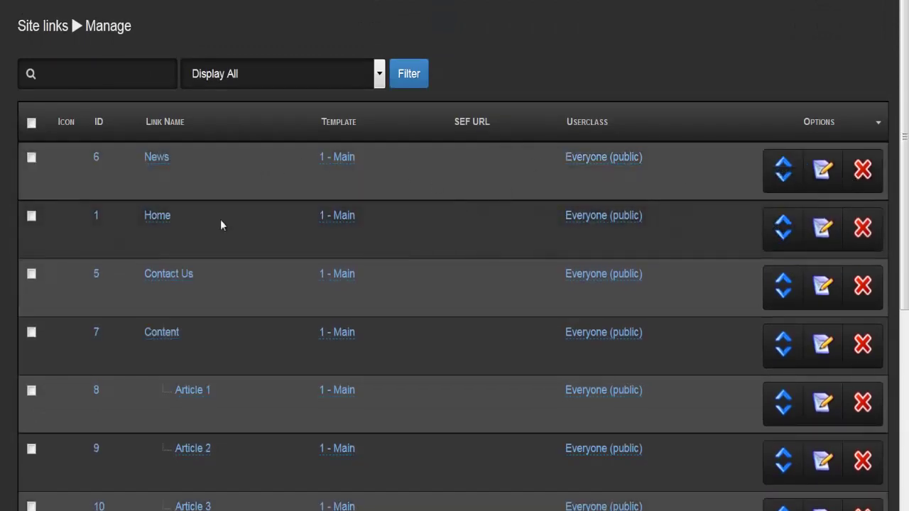
Step: Edit the News link and set Sublink of to Home, keeping template 1 - Main
click(822, 171)
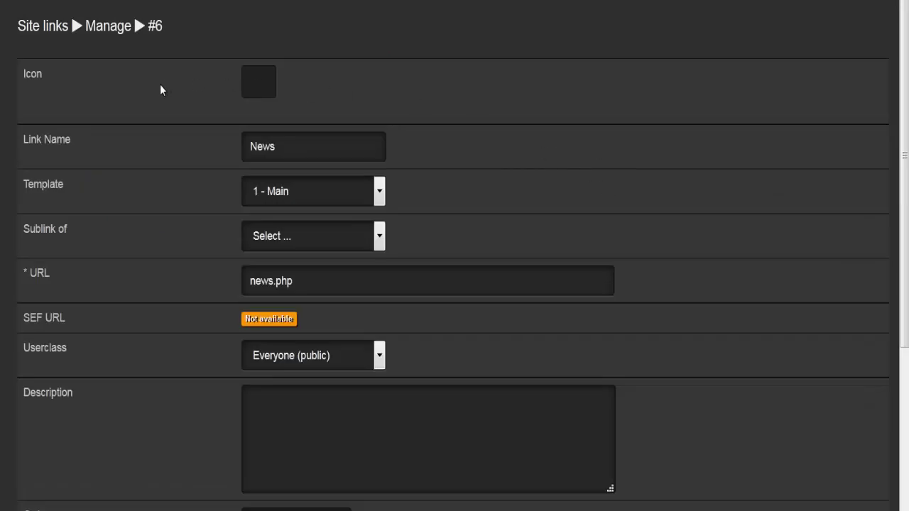
scroll(154, 92, down, 4)
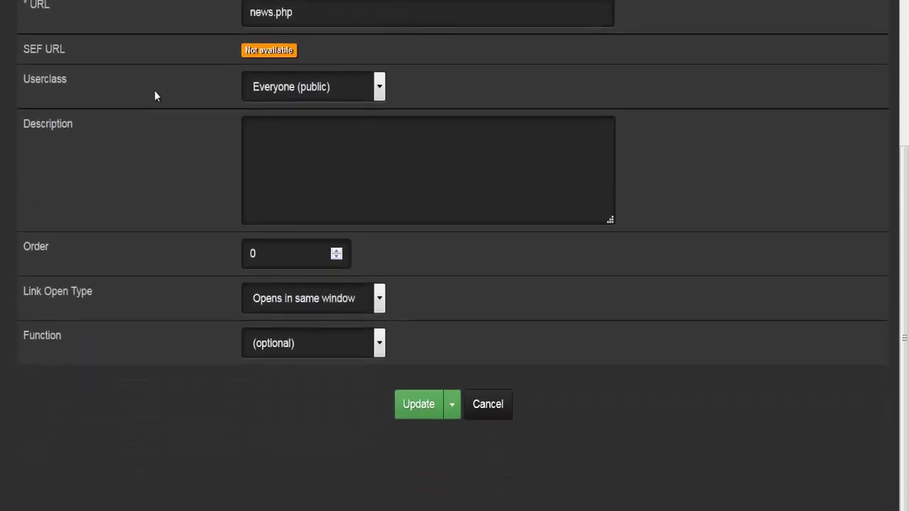
scroll(154, 90, up, 3)
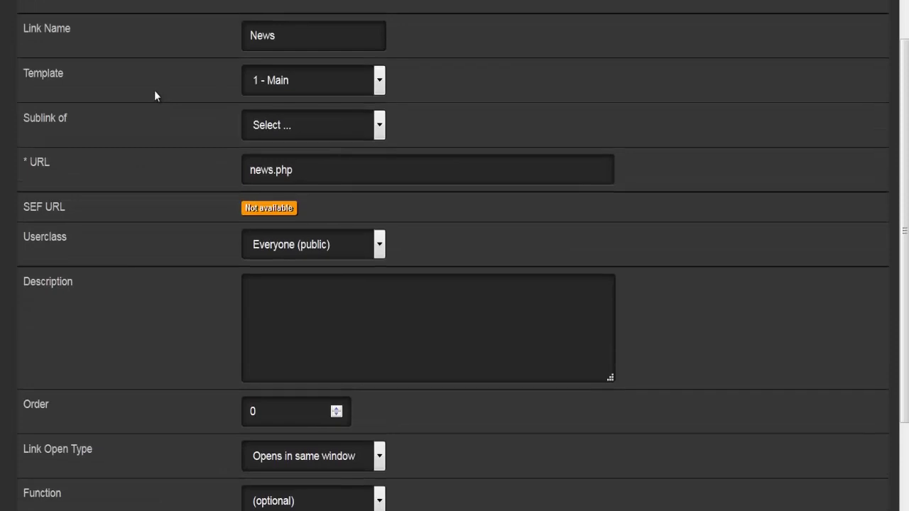
scroll(154, 90, up, 2)
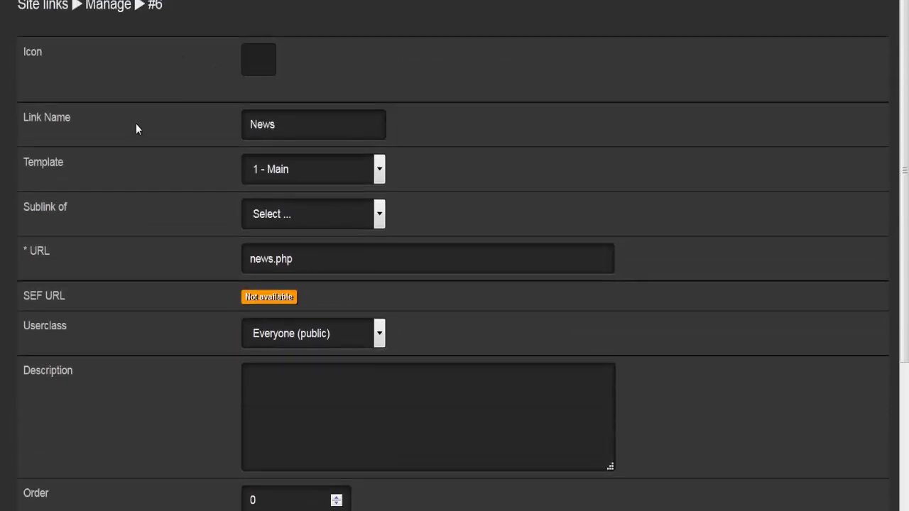
click(291, 171)
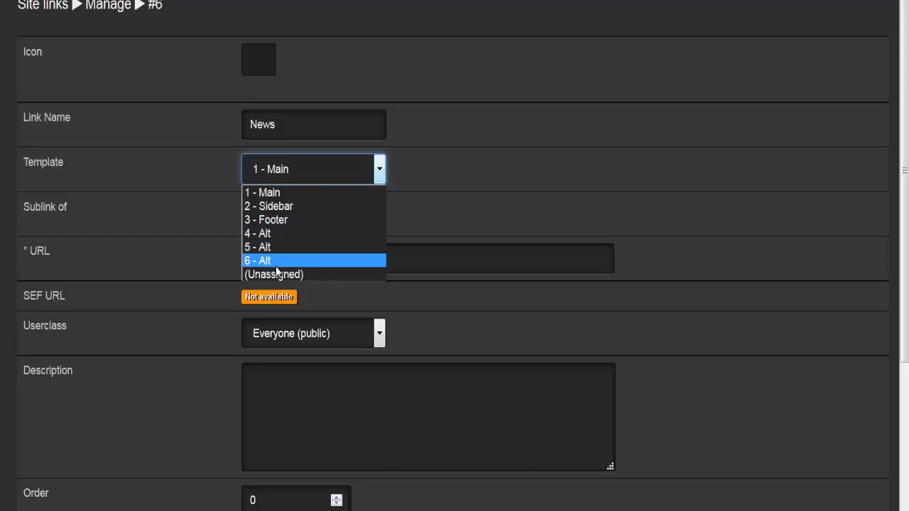
click(166, 245)
click(270, 220)
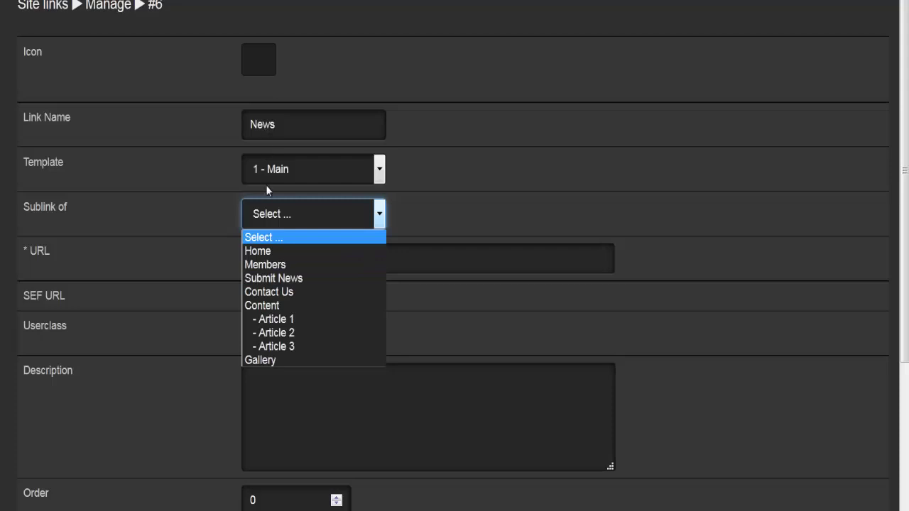
click(269, 252)
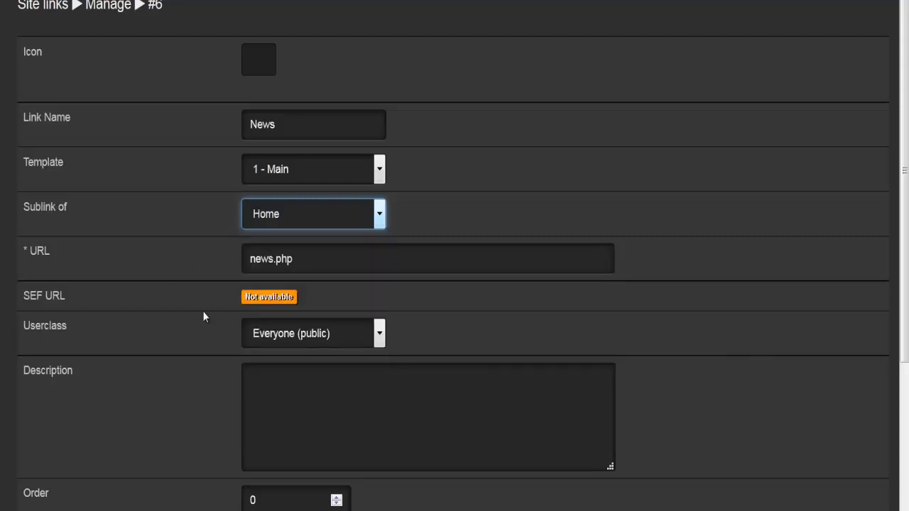
Step: Keep visibility Everyone (public), same-window opening and optional function, then save the News link
scroll(203, 317, down, 2)
click(295, 244)
click(295, 245)
click(304, 311)
scroll(192, 328, down, 2)
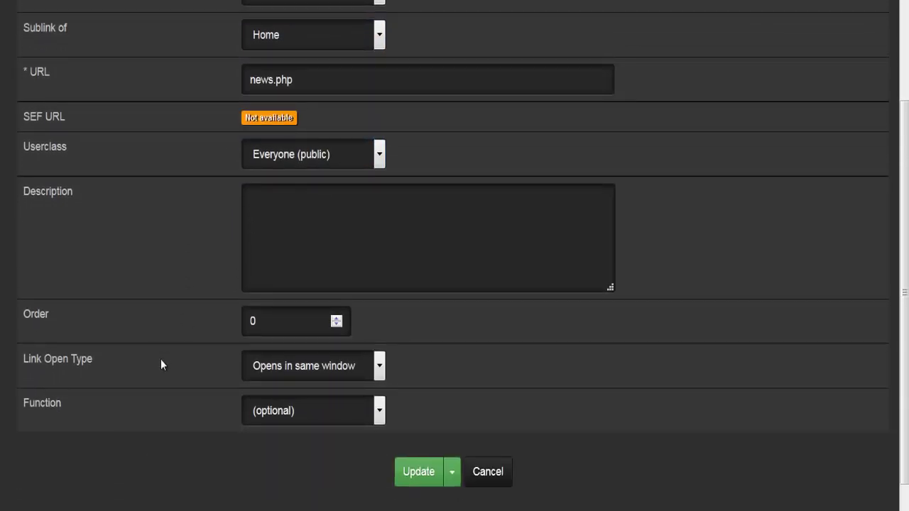
click(321, 366)
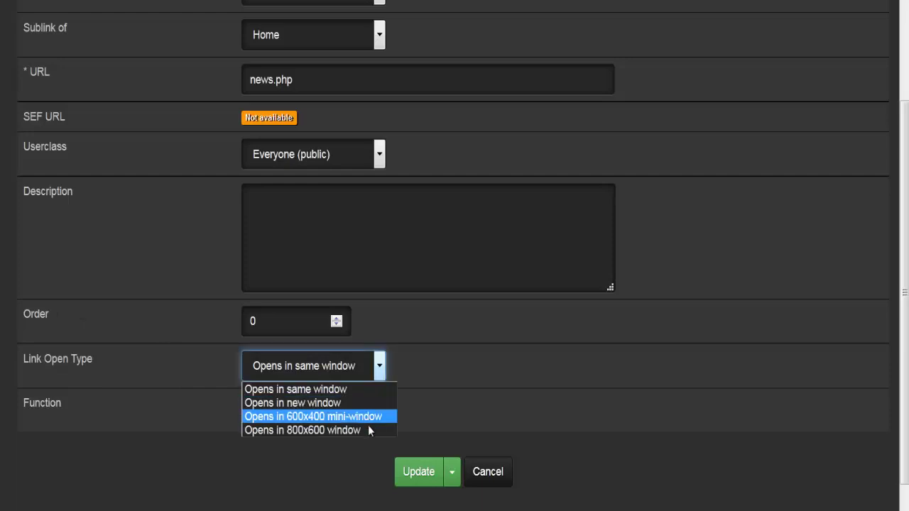
click(164, 387)
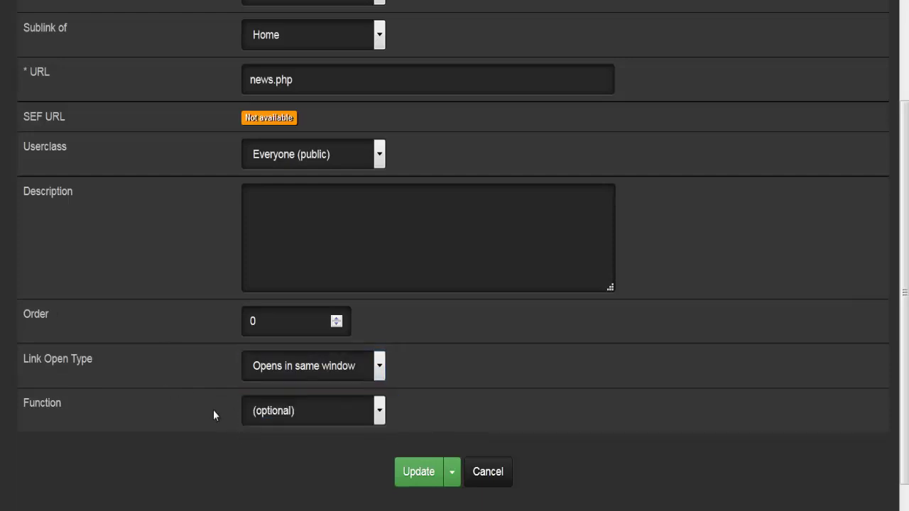
click(281, 417)
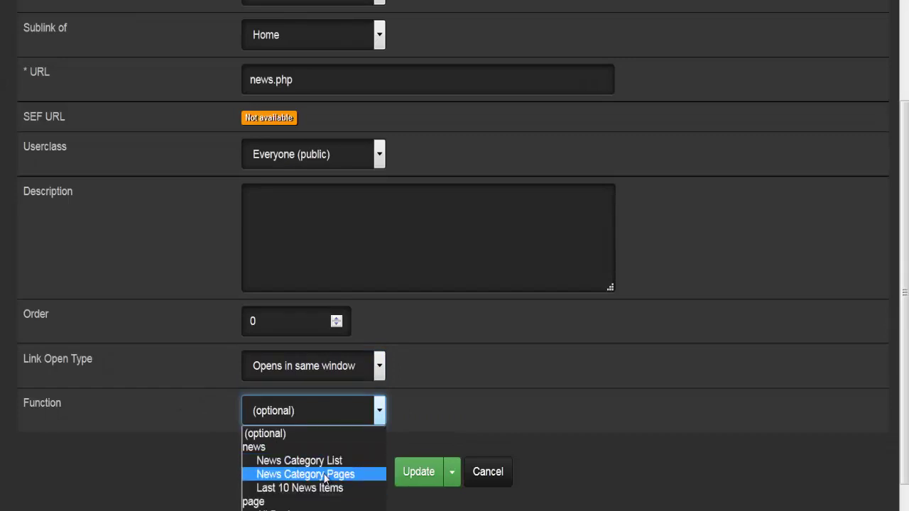
click(192, 402)
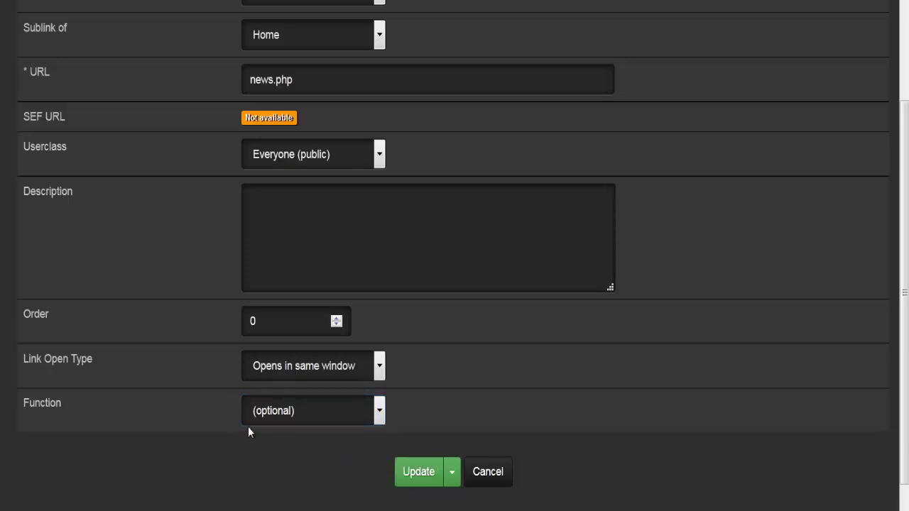
key(Return)
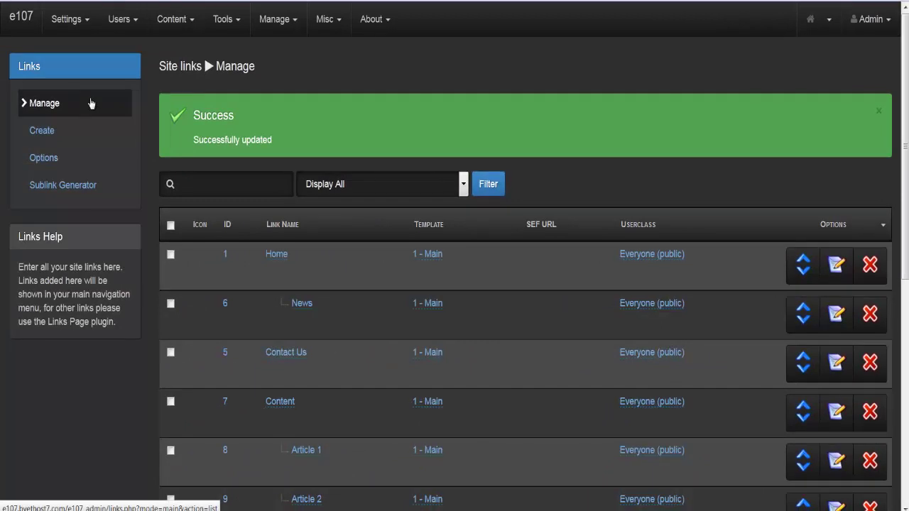
Step: Glance at the Create link form and Options, then open the Sublink Generator
click(87, 131)
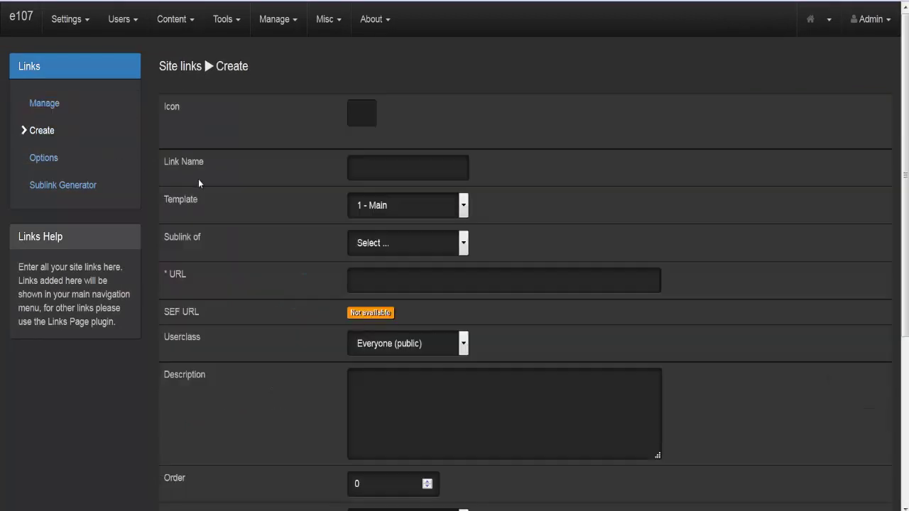
scroll(282, 204, down, 3)
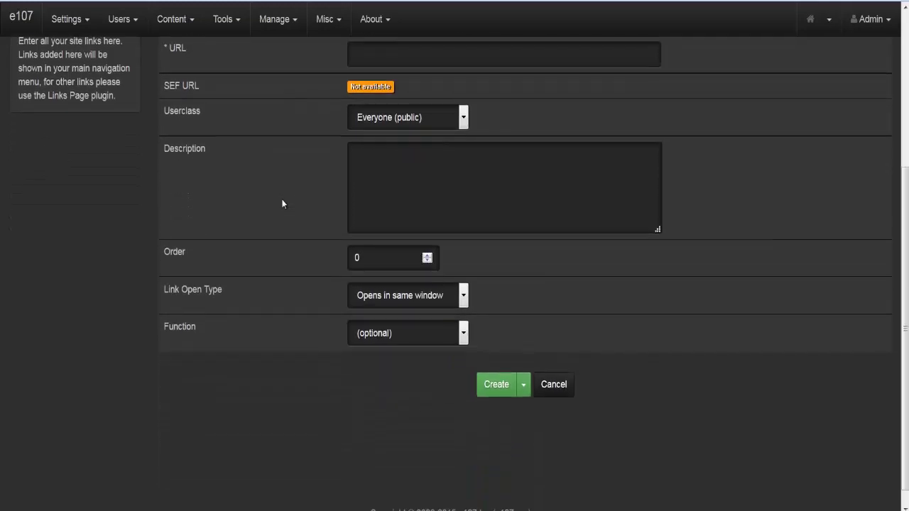
scroll(281, 204, up, 3)
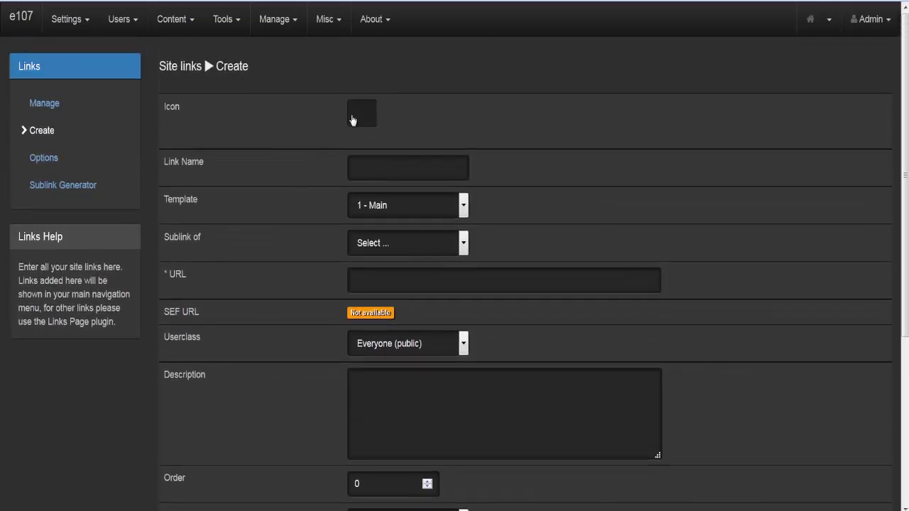
click(65, 164)
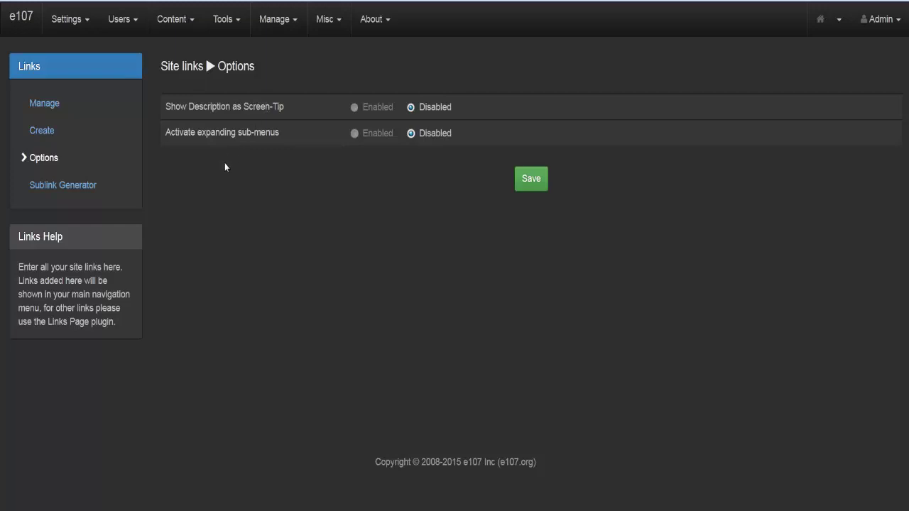
click(103, 192)
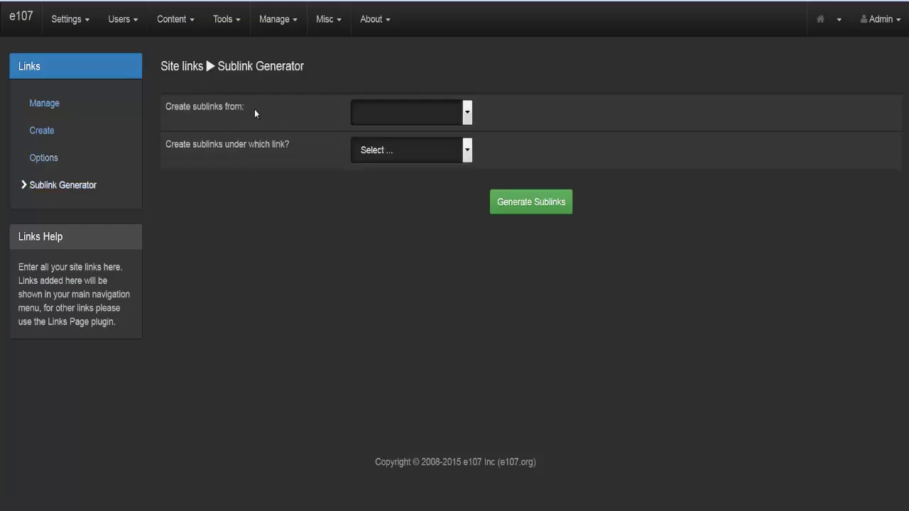
Step: Inspect the Sublink Generator source and parent lists without choosing, then open the Settings menu
click(426, 121)
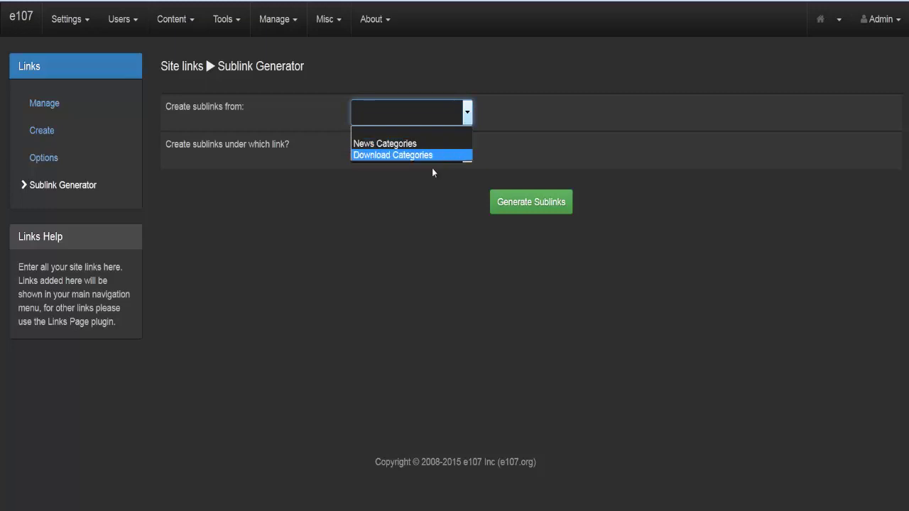
click(415, 205)
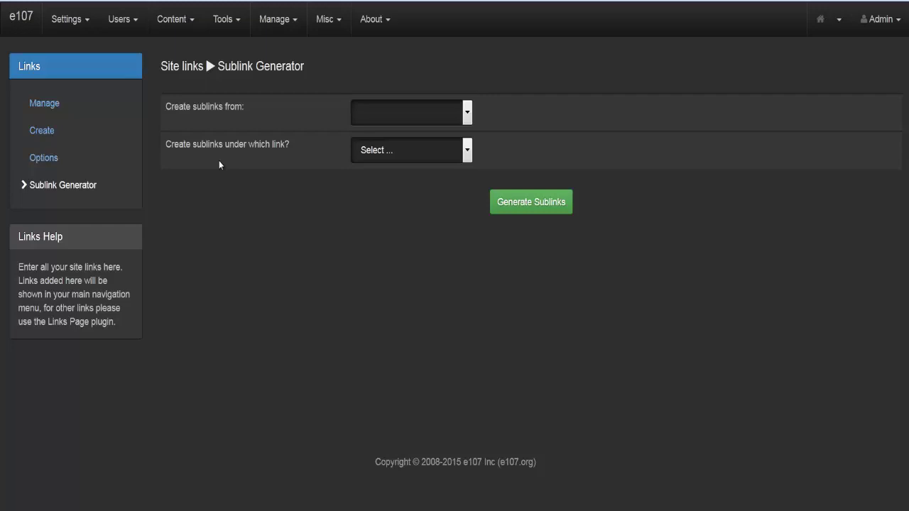
click(419, 151)
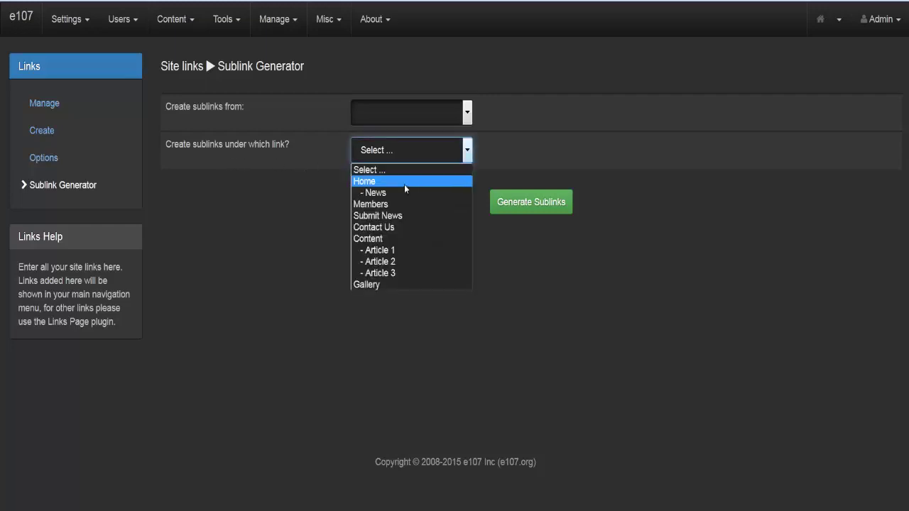
click(298, 239)
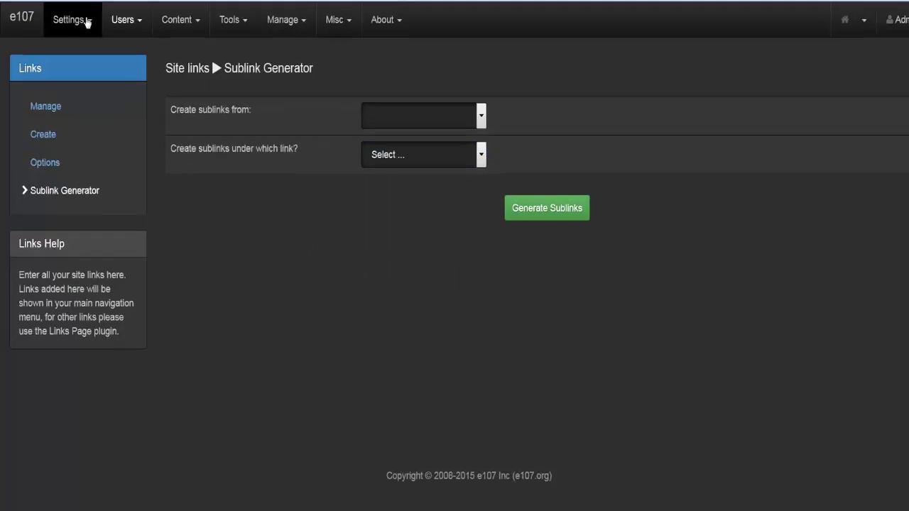
click(80, 22)
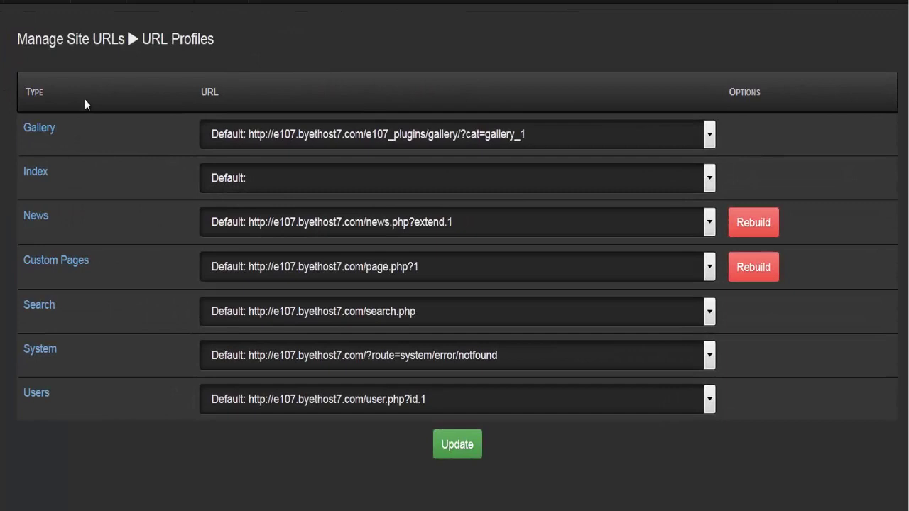
Step: Leave the Gallery URL profile on its default and open the URL Aliases page
click(272, 138)
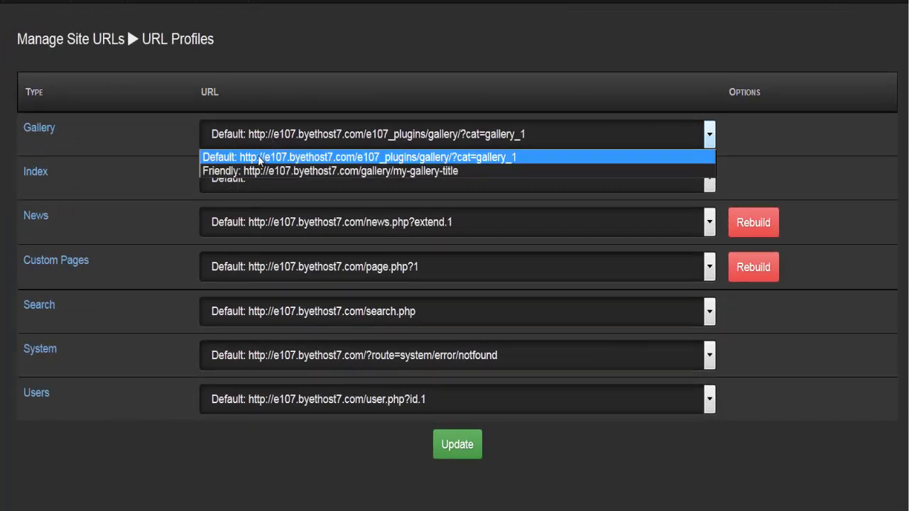
click(136, 208)
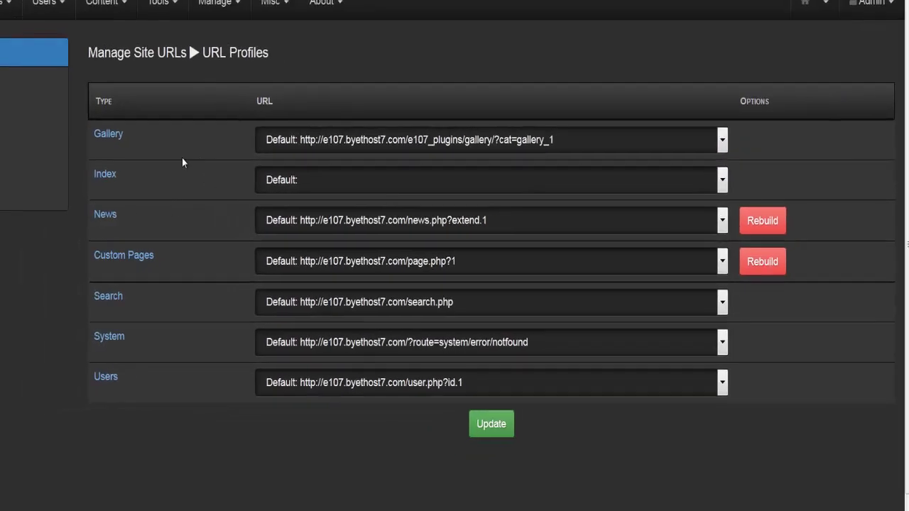
click(43, 132)
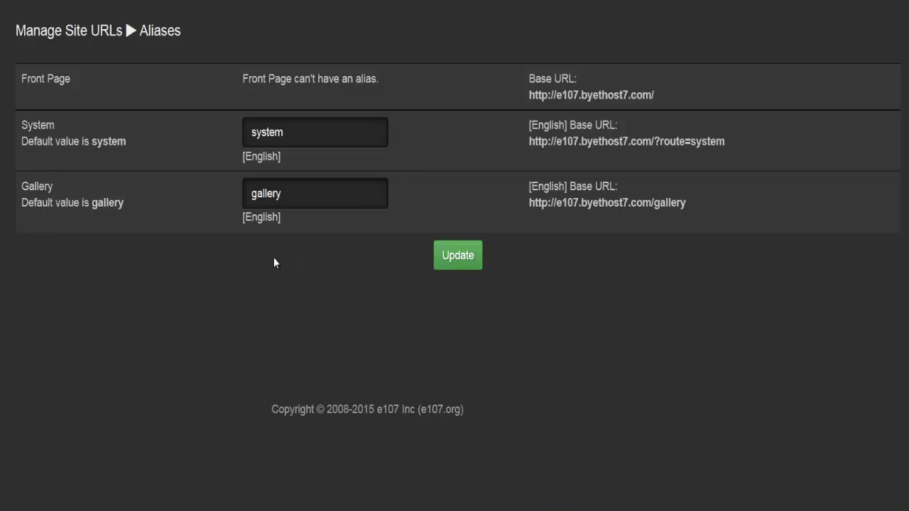
Step: Leave the 'system' and 'gallery' aliases unchanged and open the Site URLs Settings page
click(265, 133)
click(311, 132)
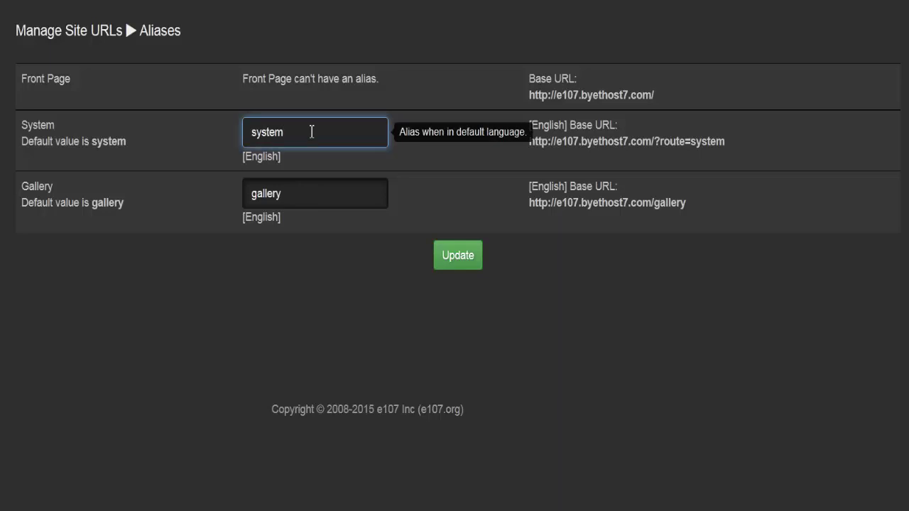
drag(311, 131, 230, 130)
click(296, 201)
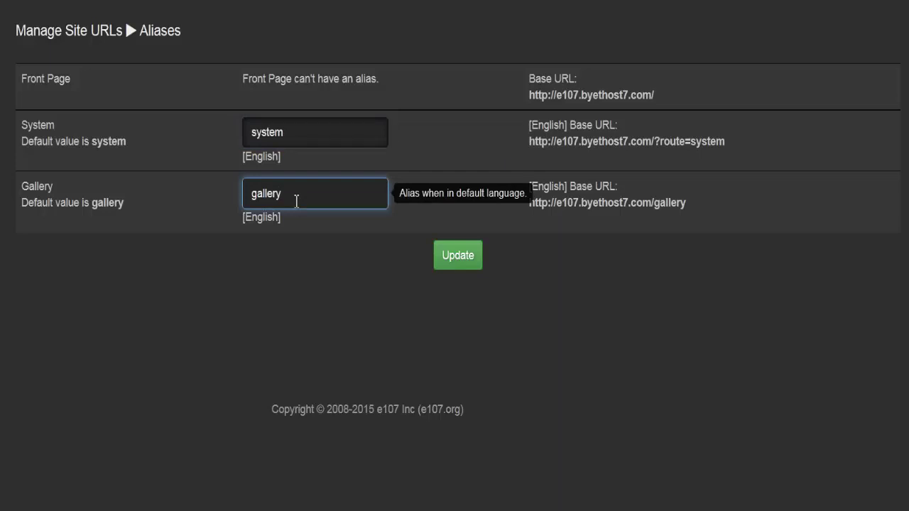
double_click(273, 195)
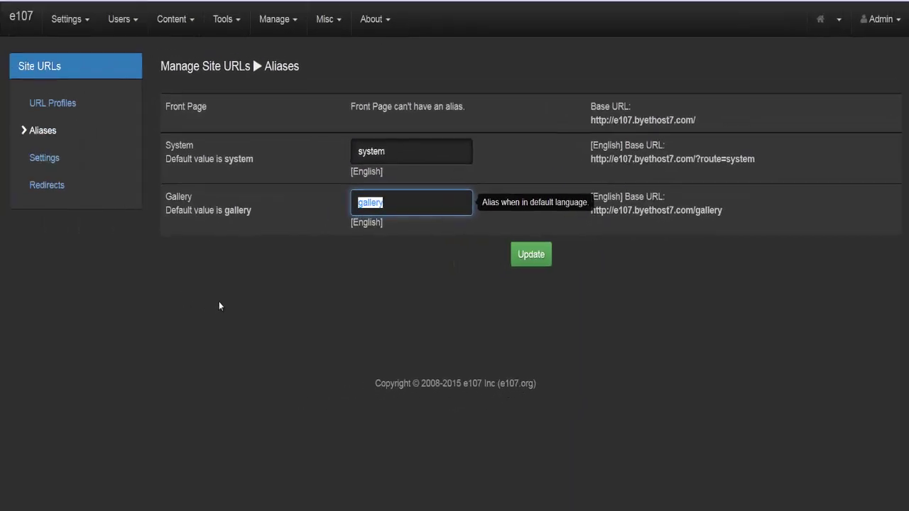
click(54, 157)
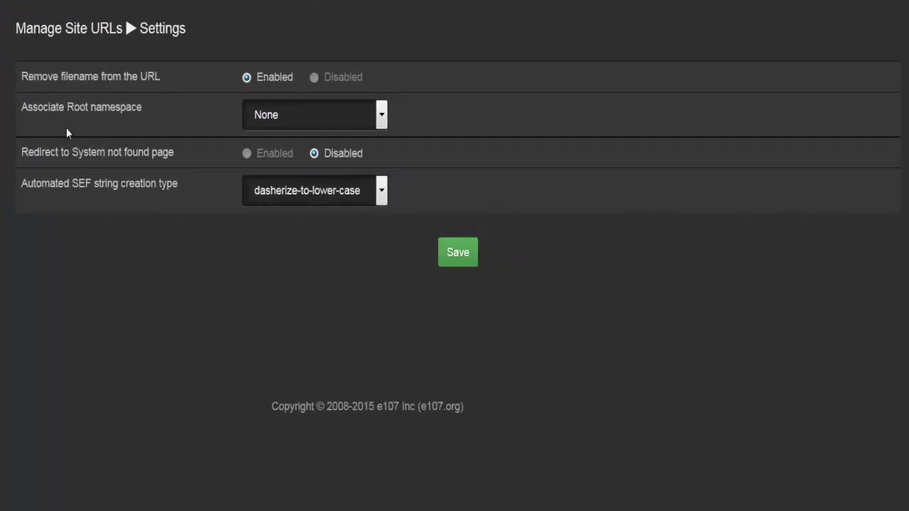
Step: Review the Associate Root namespace options and leave it set to None
click(262, 121)
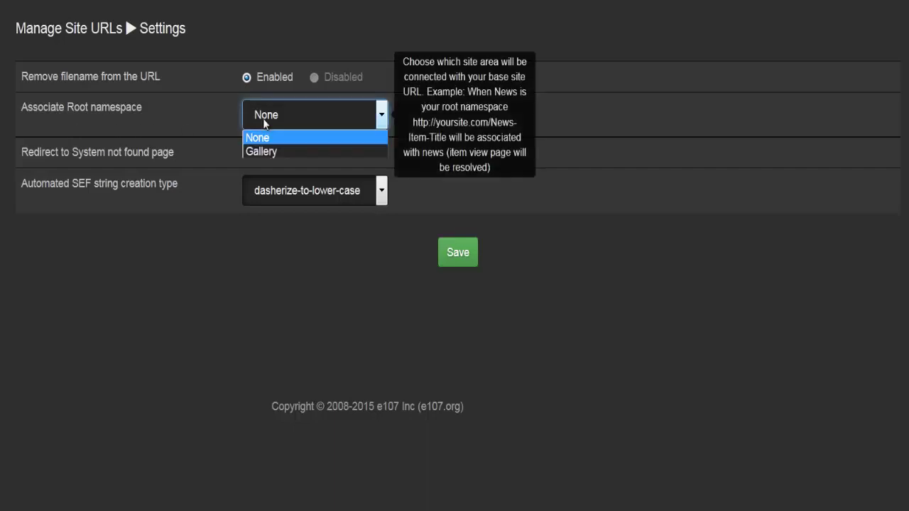
click(262, 118)
click(166, 158)
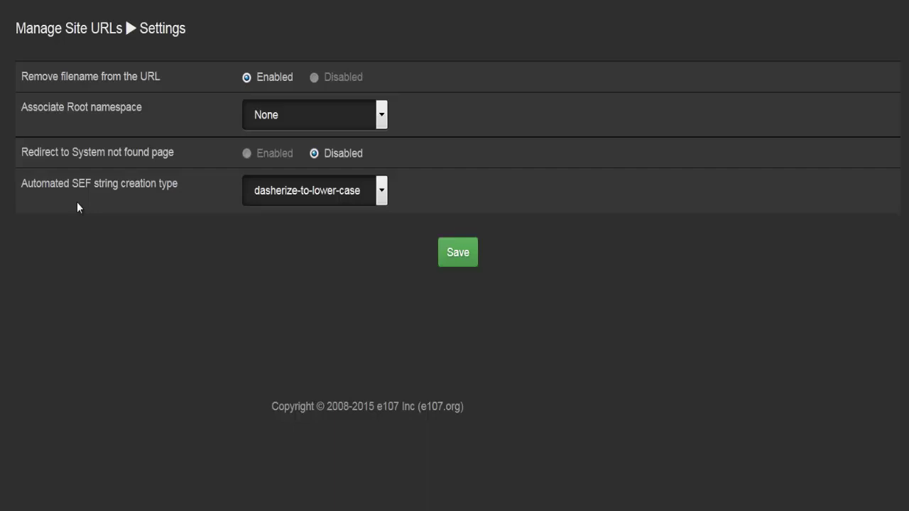
Step: Keep the SEF string type as dasherize-to-lower-case, then show the URL Redirects list
click(345, 191)
click(346, 191)
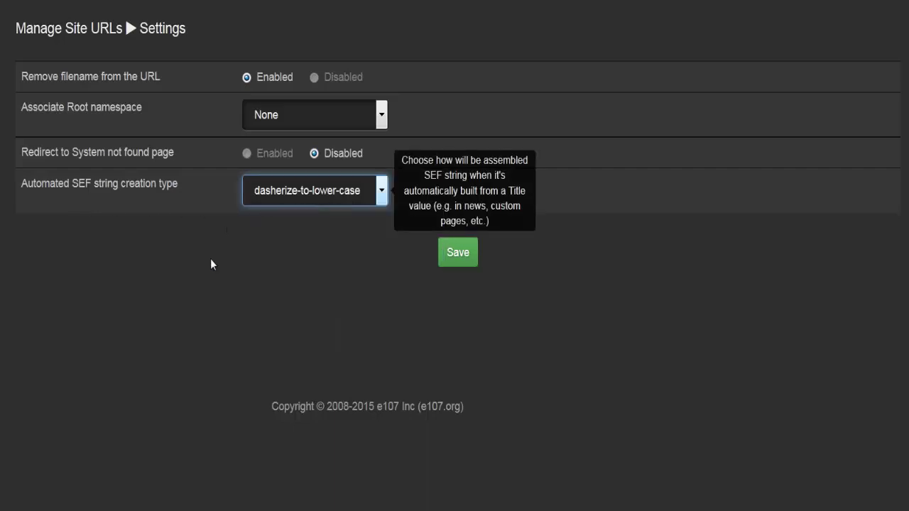
click(227, 282)
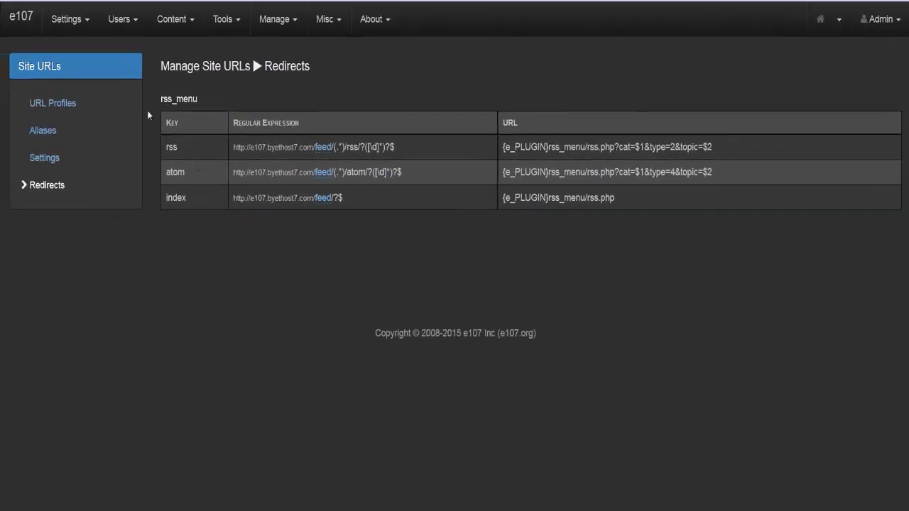
Step: Expand the top-bar Settings menu listing areas like Front Page and Site Links
click(86, 22)
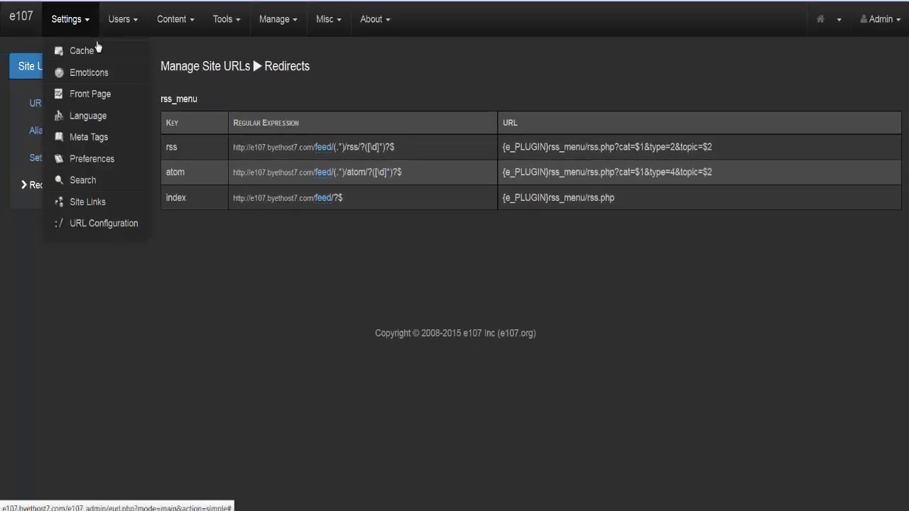